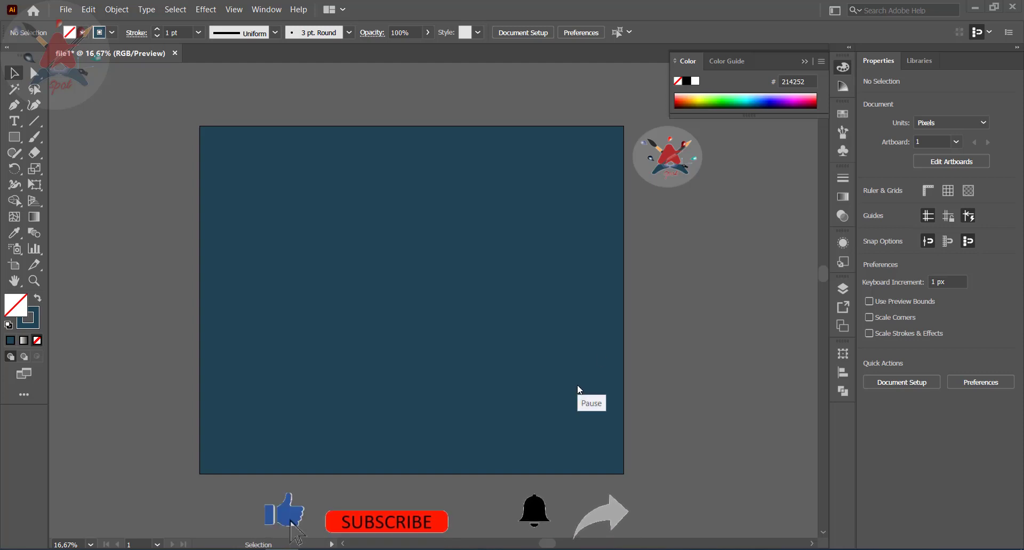
# Step: Add a line of placeholder text in Stencil Regular, 321 pt, and move it to the middle of the artboard
pyautogui.click(14, 121)
pyautogui.click(344, 265)
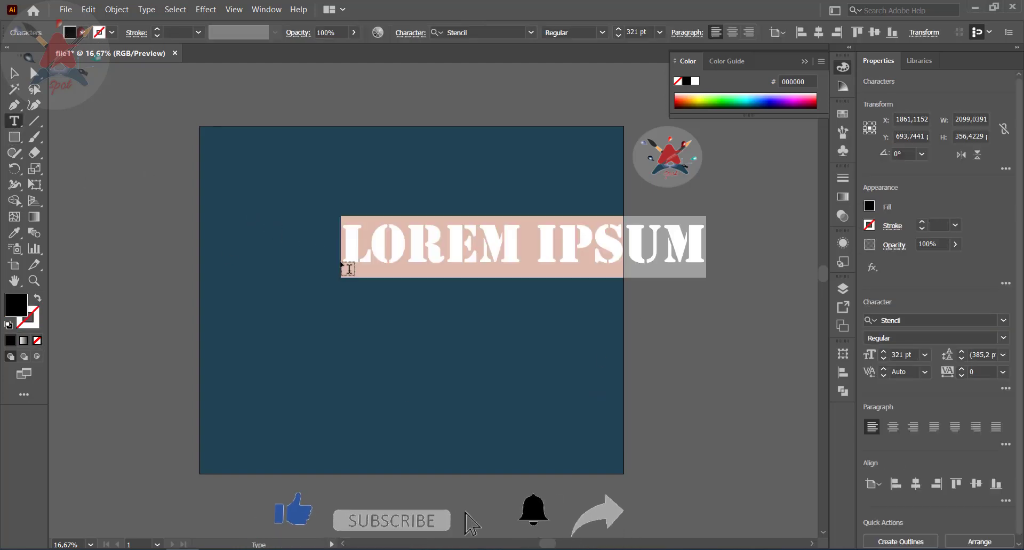
pyautogui.press('Escape')
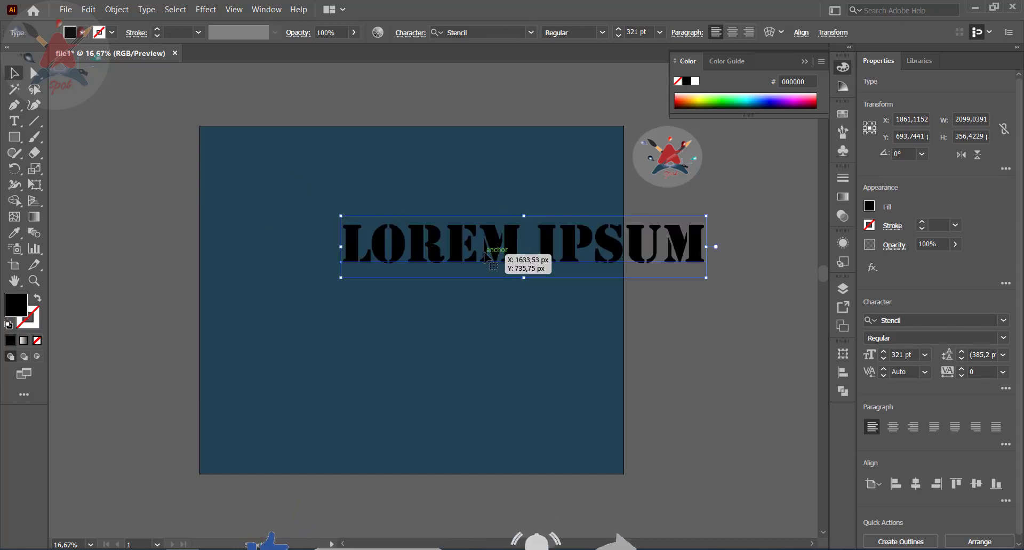
pyautogui.moveTo(484, 253); pyautogui.dragTo(390, 297)
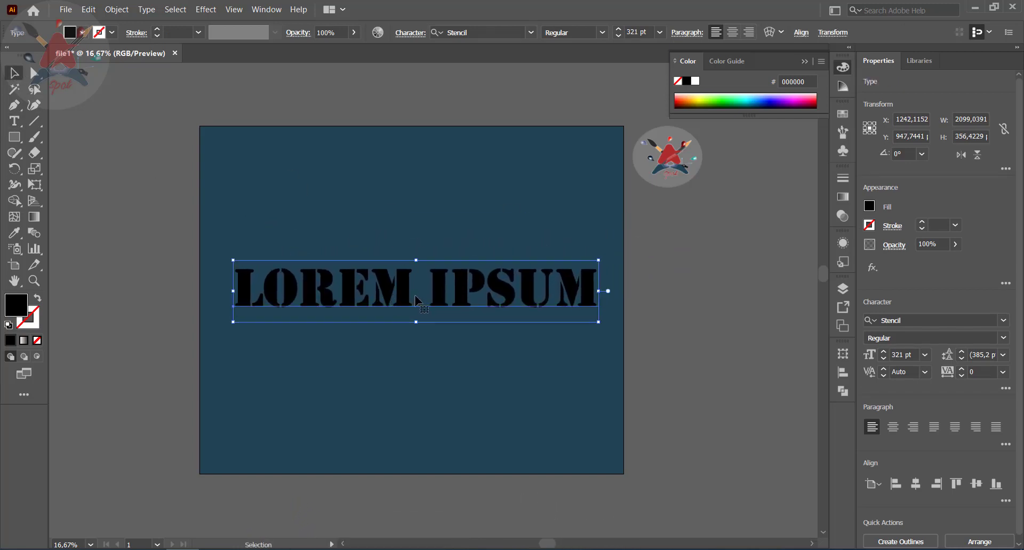
# Step: Remove the fill from the LOREM IPSUM text and give it a white 6 pt stroke
pyautogui.press('t')
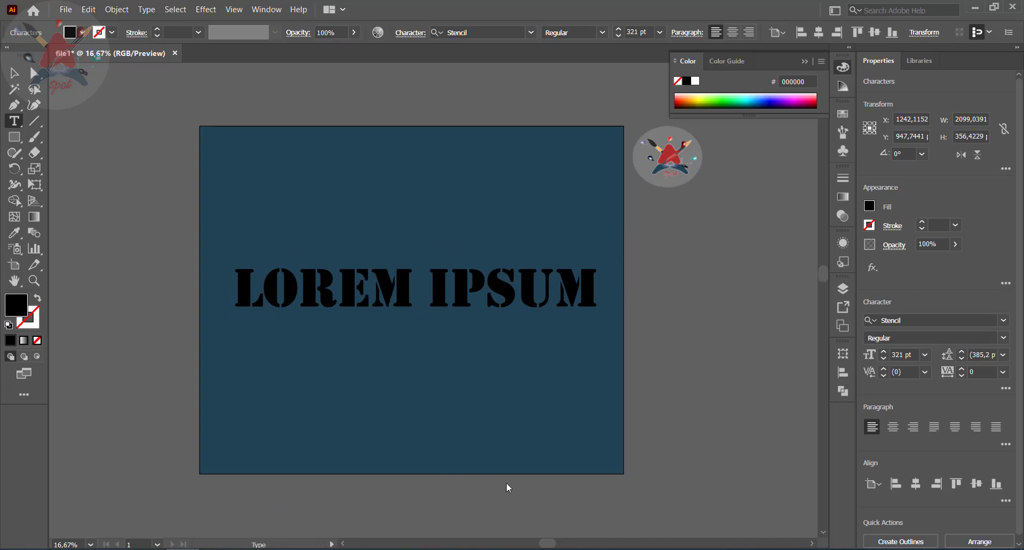
pyautogui.press('v')
pyautogui.click(438, 289)
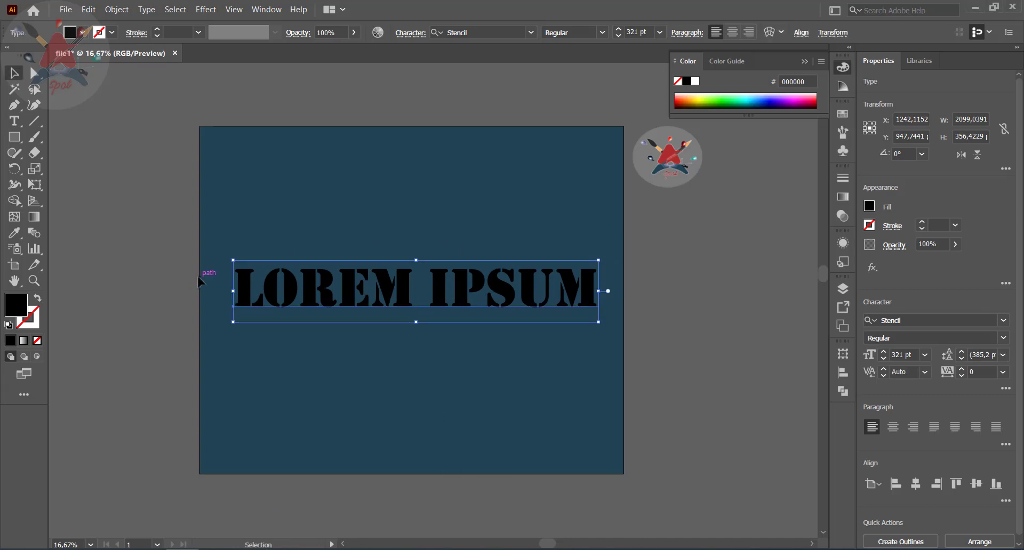
pyautogui.click(36, 300)
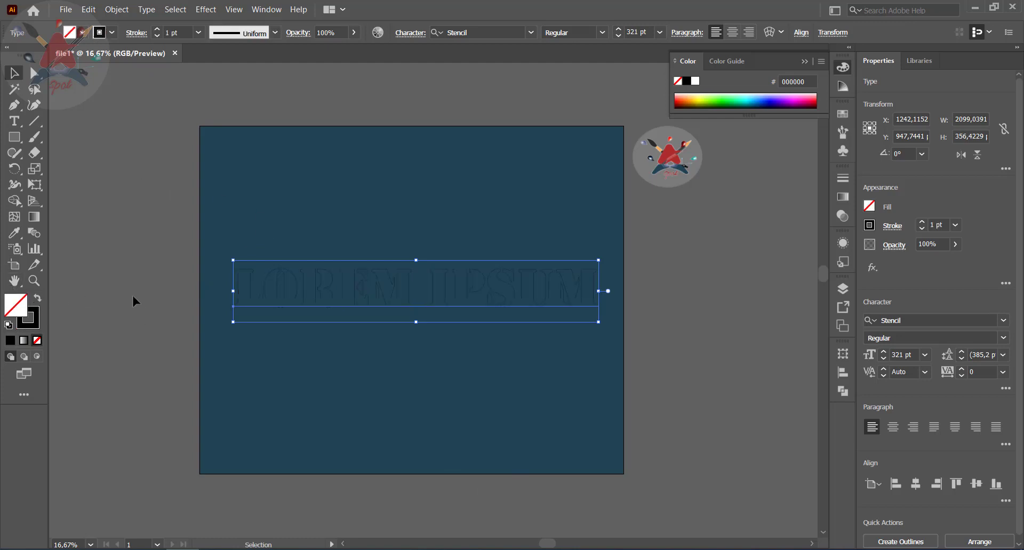
pyautogui.click(33, 325)
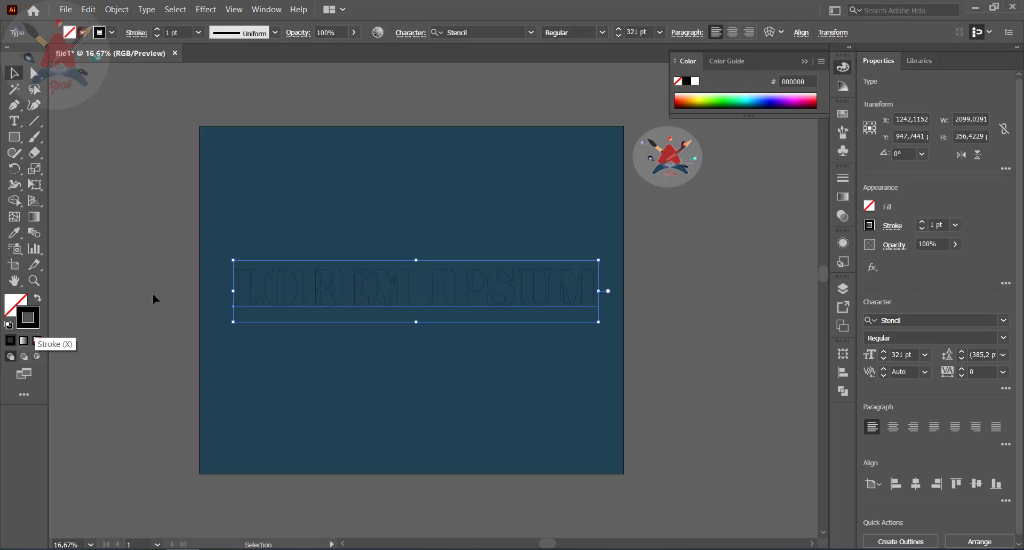
pyautogui.click(695, 82)
pyautogui.click(157, 29)
pyautogui.click(157, 29)
pyautogui.click(157, 29)
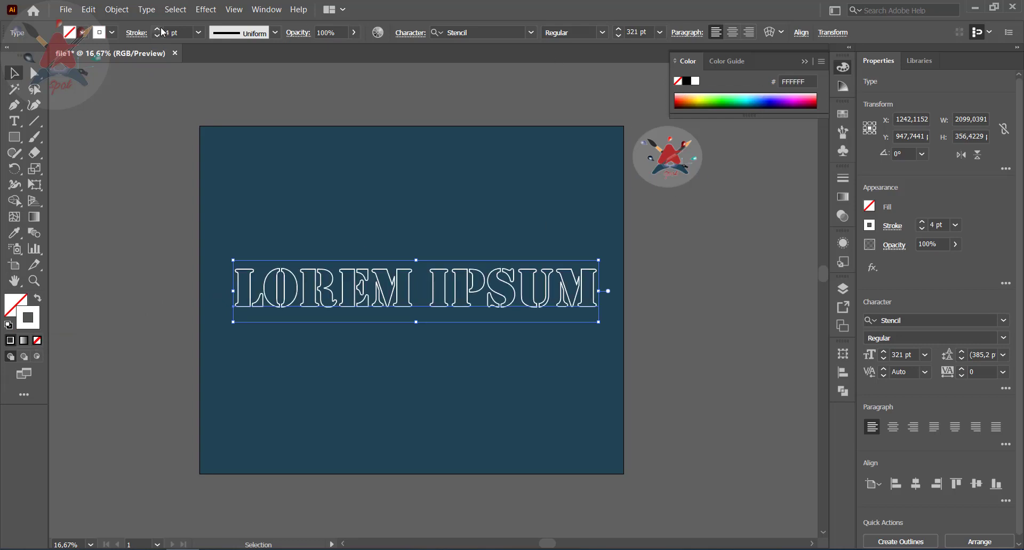
pyautogui.click(158, 30)
pyautogui.click(158, 29)
# Step: Replace the placeholder text with "A. M SPOT"
pyautogui.doubleClick(413, 290)
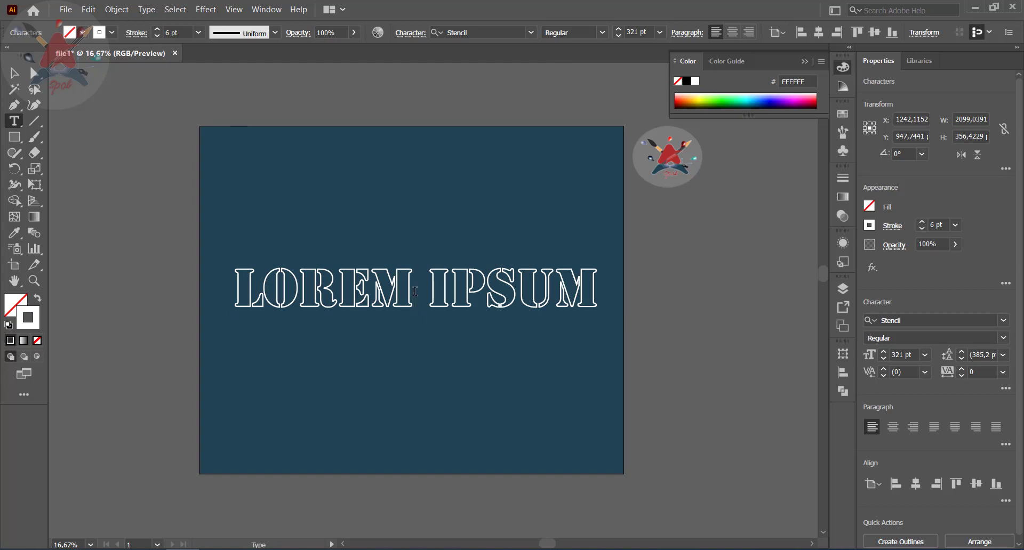
pyautogui.press('BackSpace')
pyautogui.press('BackSpace')
pyautogui.press('BackSpace')
pyautogui.press('BackSpace')
pyautogui.press('BackSpace')
pyautogui.press('End')
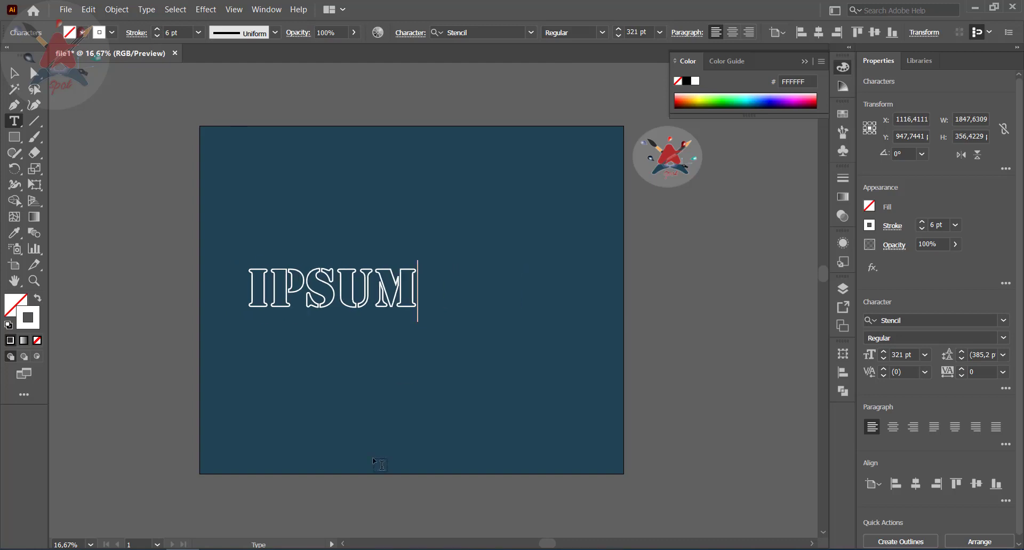
pyautogui.press('BackSpace')
pyautogui.press('BackSpace')
pyautogui.press('BackSpace')
pyautogui.press('BackSpace')
pyautogui.press('BackSpace')
pyautogui.press('BackSpace')
pyautogui.write('A')
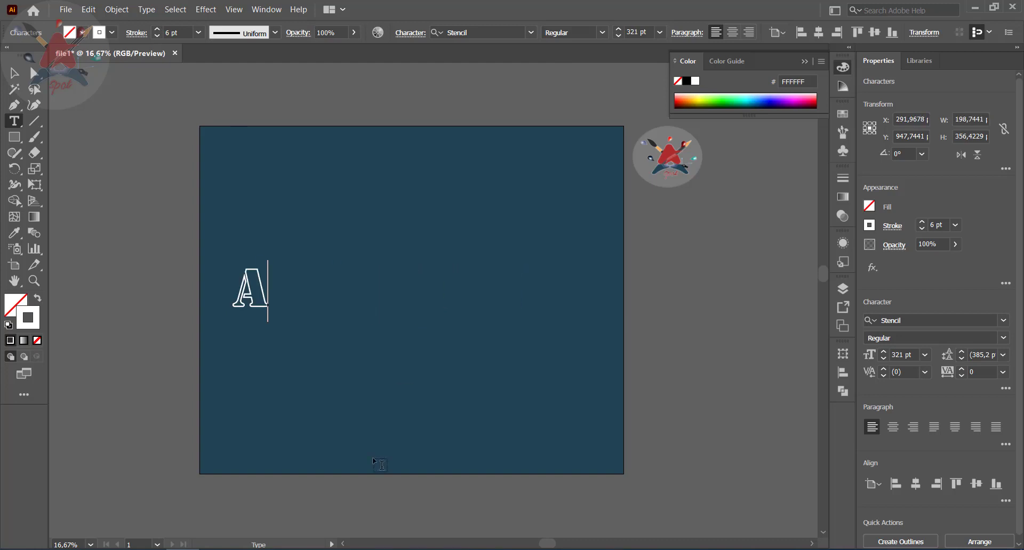
pyautogui.write('. M')
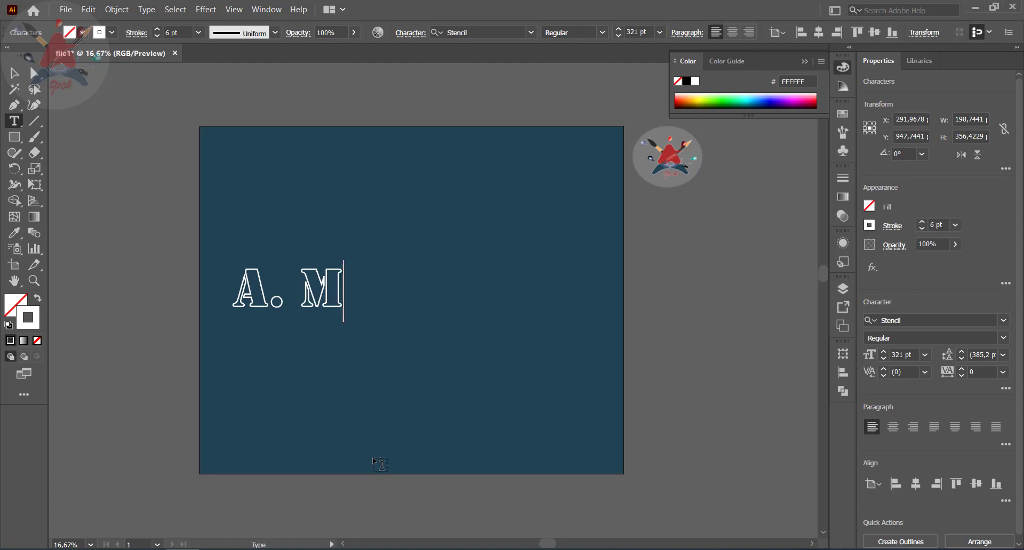
pyautogui.write(' SPOT')
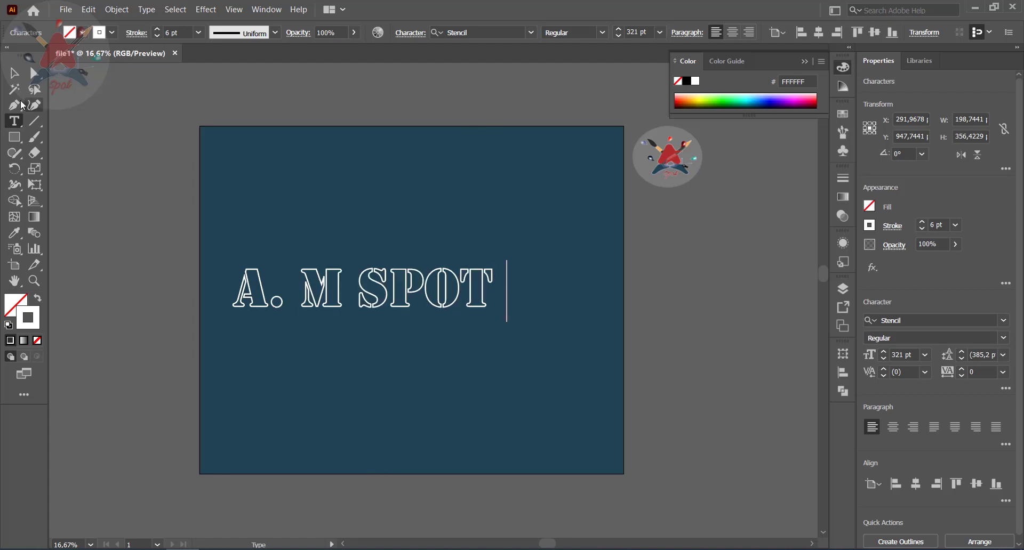
# Step: Centre the A. M SPOT text on the artboard and place a duplicate of it directly above
pyautogui.click(13, 73)
pyautogui.click(371, 275)
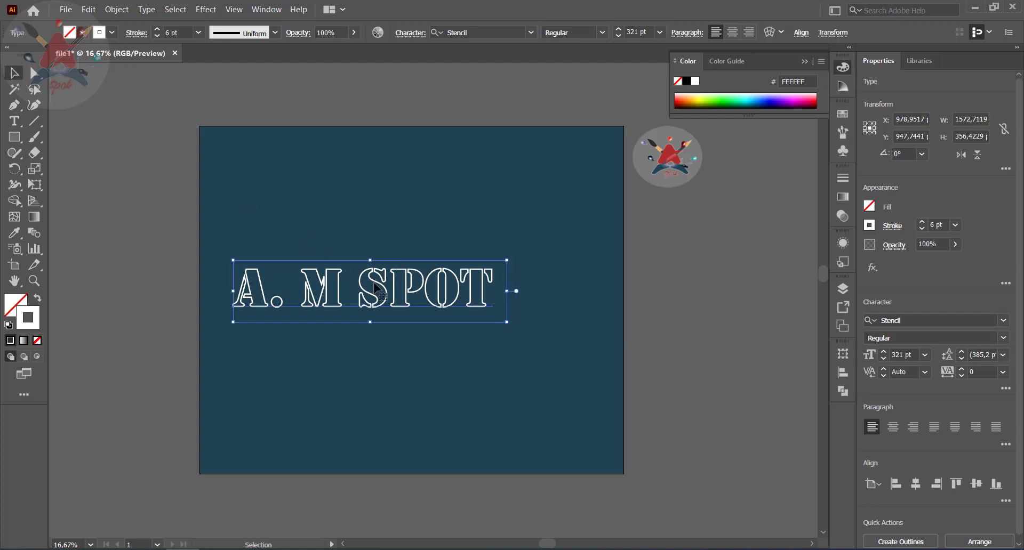
pyautogui.moveTo(370, 275); pyautogui.dragTo(419, 305)
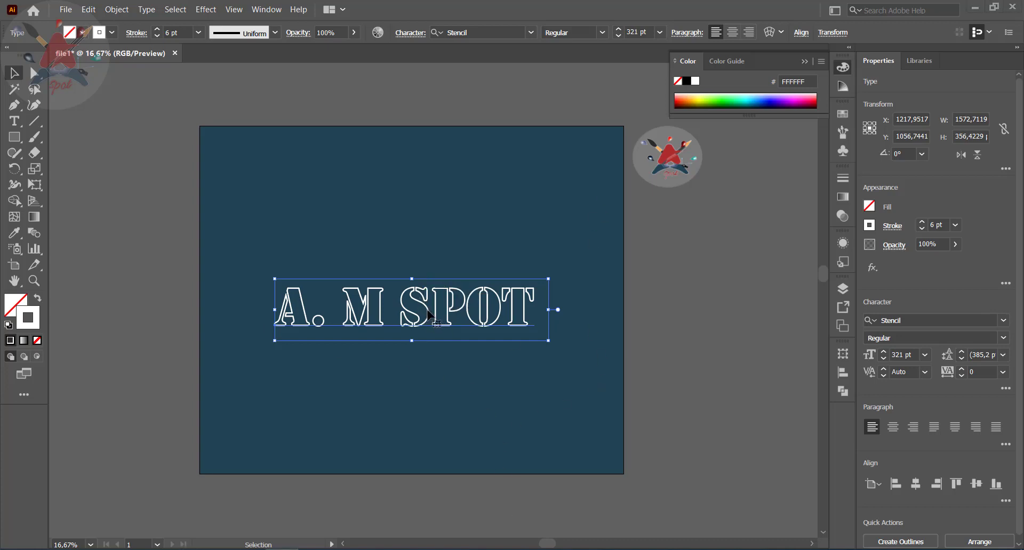
pyautogui.moveTo(455, 315); pyautogui.dragTo(462, 240)
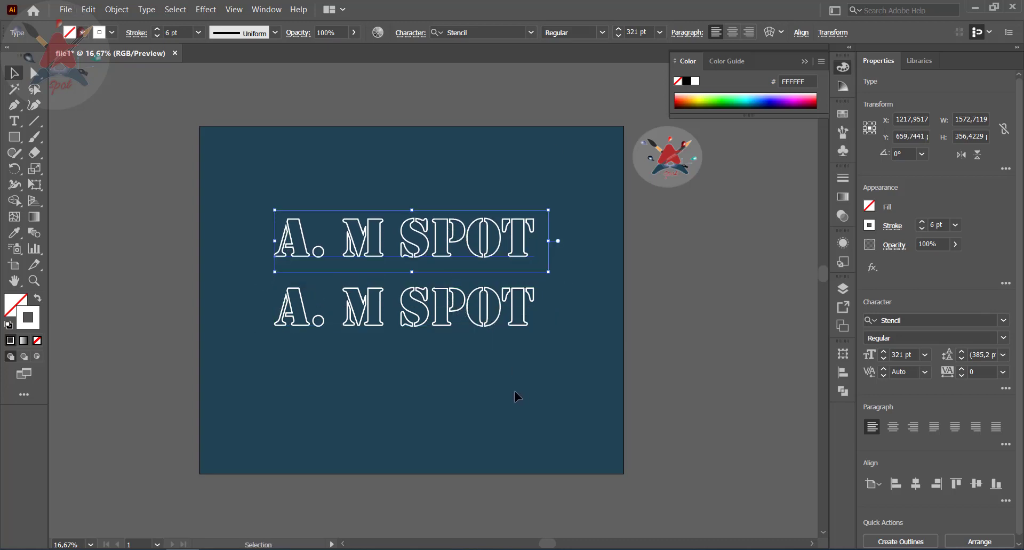
# Step: Convert both A. M SPOT texts to outlines
pyautogui.click(590, 254)
pyautogui.hotkey('ctrl', 'a')
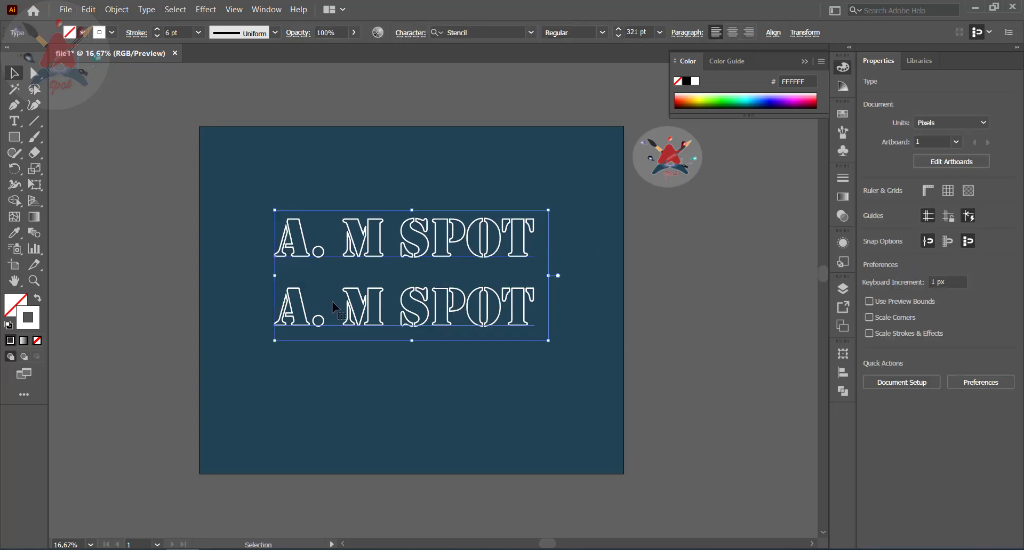
pyautogui.rightClick(378, 250)
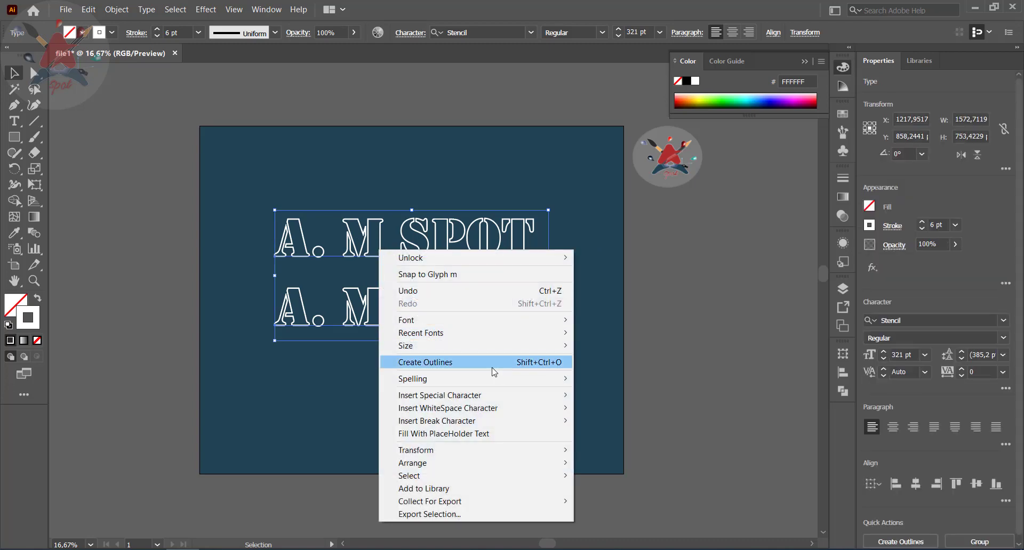
pyautogui.click(490, 363)
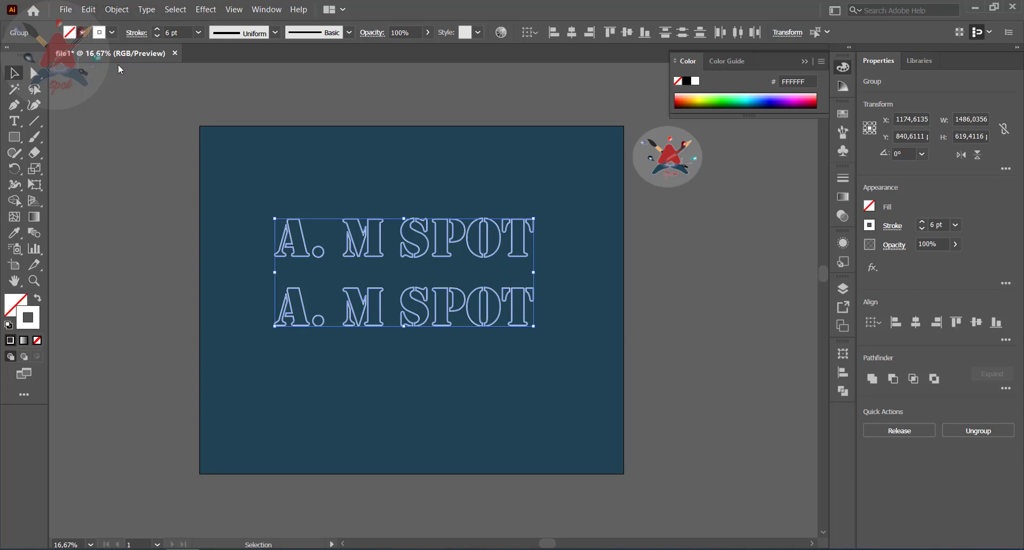
pyautogui.click(599, 272)
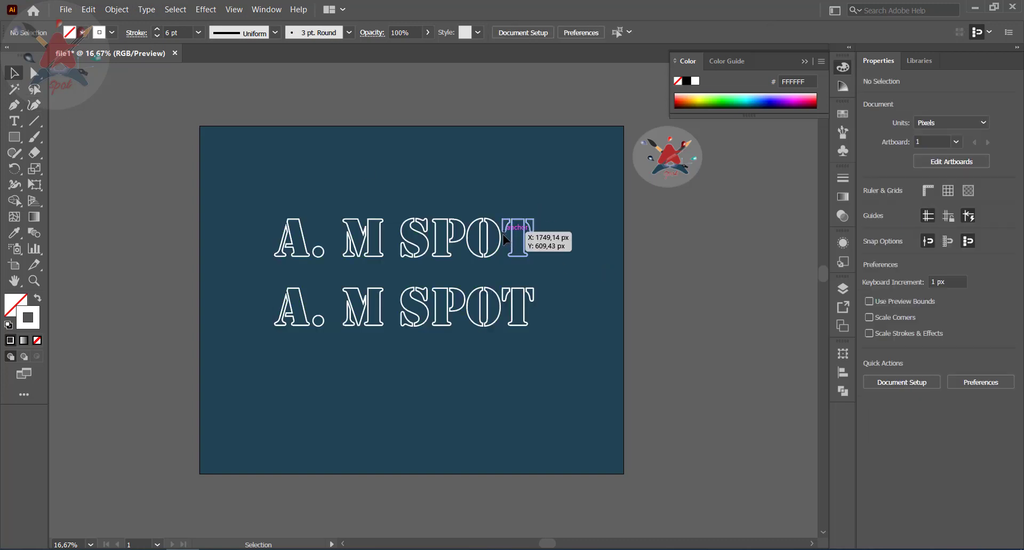
# Step: Scale the upper lettering down to about 873 px wide and move it just below the large lettering
pyautogui.click(529, 221)
pyautogui.moveTo(534, 219); pyautogui.dragTo(482, 217)
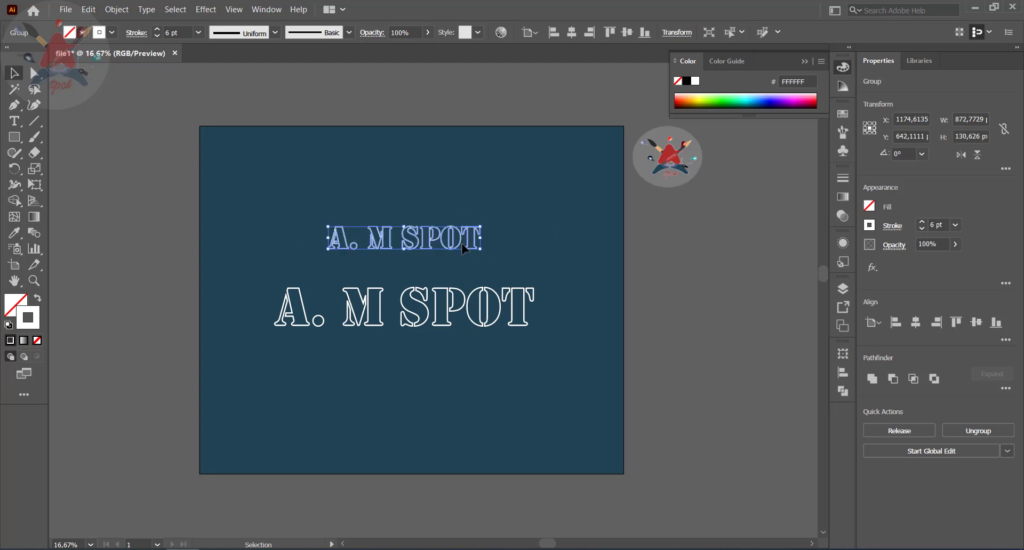
pyautogui.click(461, 258)
pyautogui.click(460, 252)
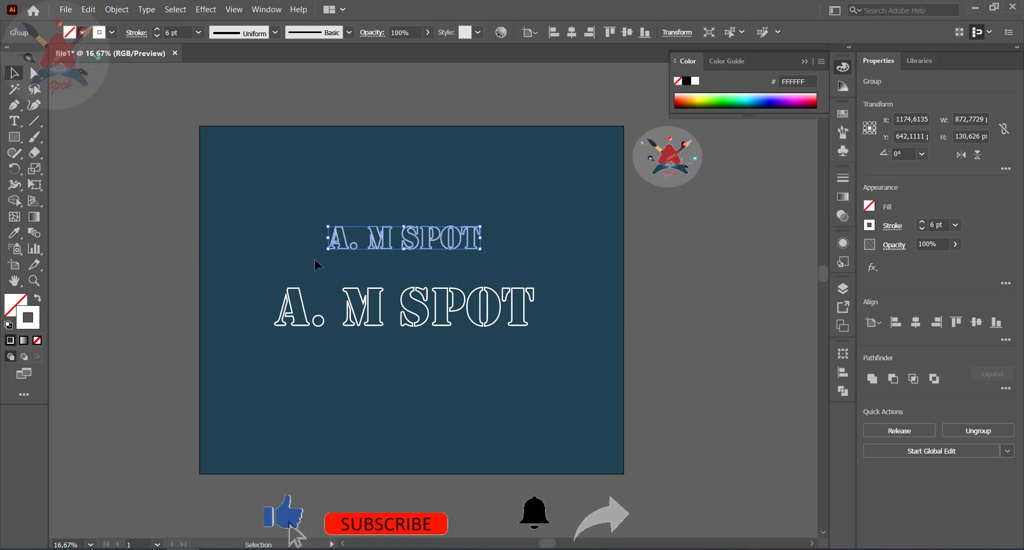
pyautogui.moveTo(417, 247); pyautogui.dragTo(416, 351)
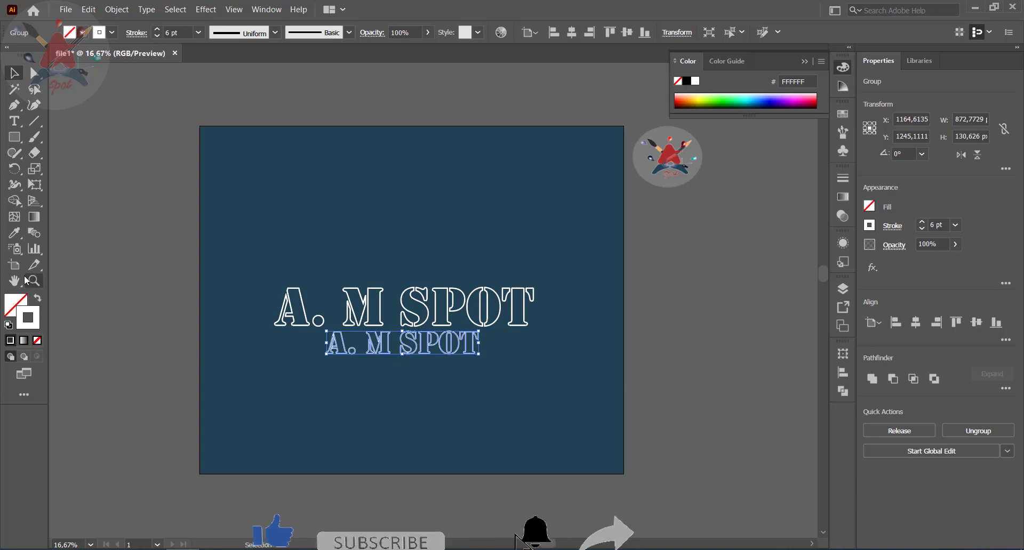
# Step: Sample the dark blue background colour for the small lettering and apply it as the stroke with no fill
pyautogui.click(15, 233)
pyautogui.click(306, 369)
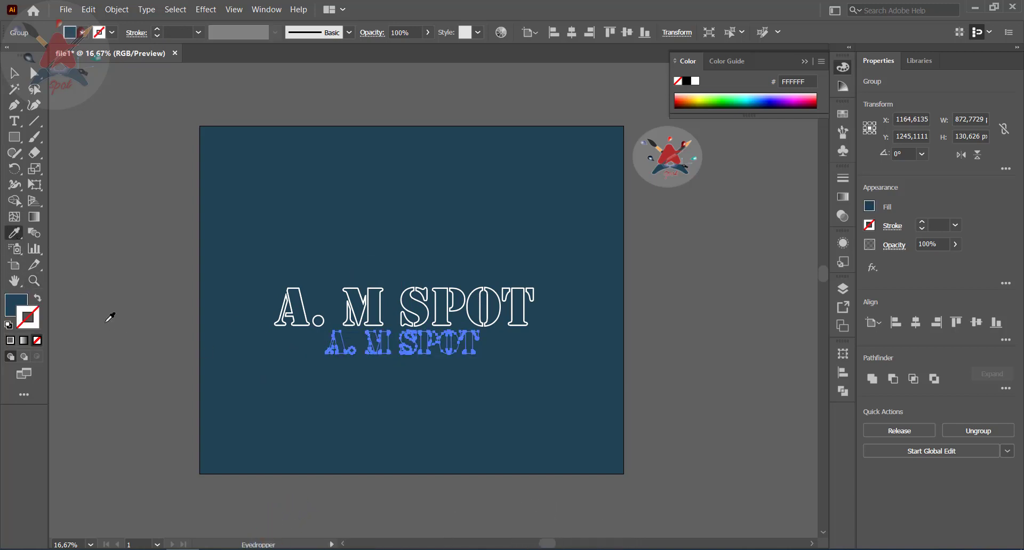
pyautogui.click(38, 300)
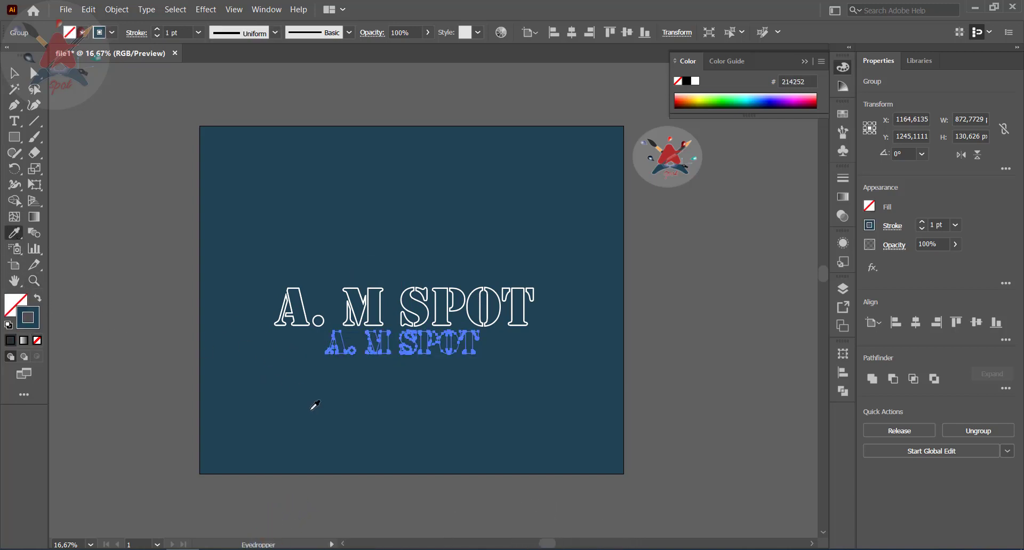
pyautogui.click(14, 73)
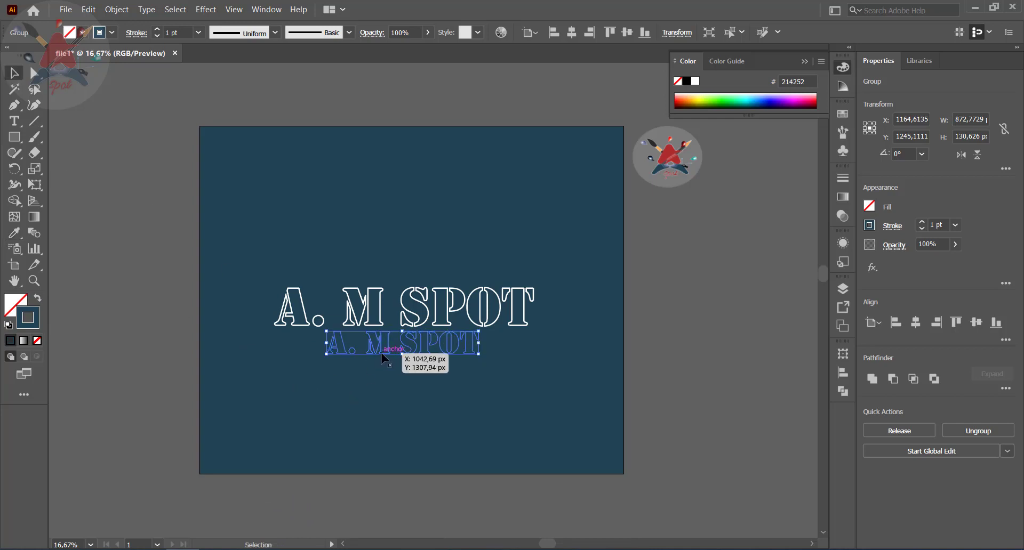
pyautogui.moveTo(387, 350); pyautogui.dragTo(389, 338)
pyautogui.hotkey('shift', 'x')
pyautogui.click(122, 278)
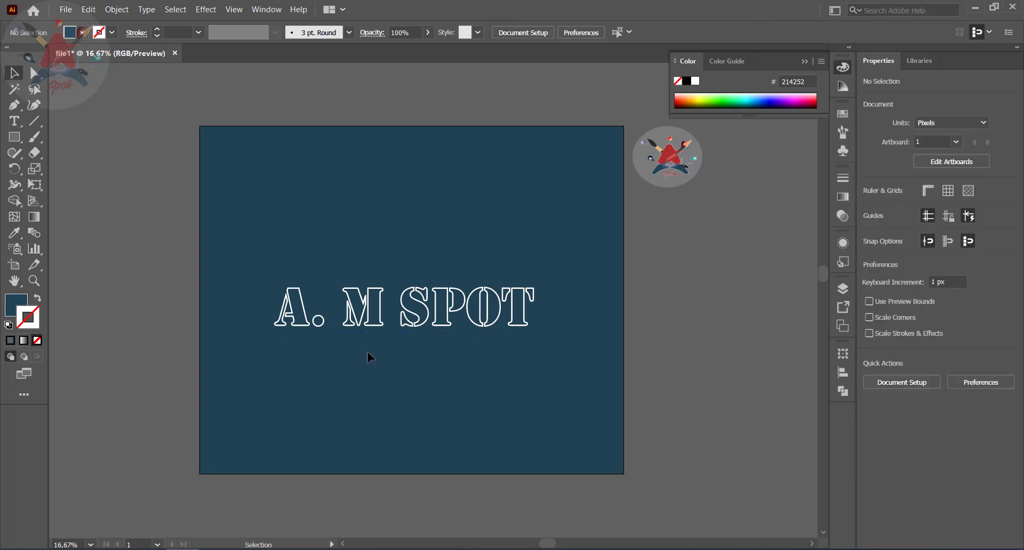
pyautogui.click(367, 351)
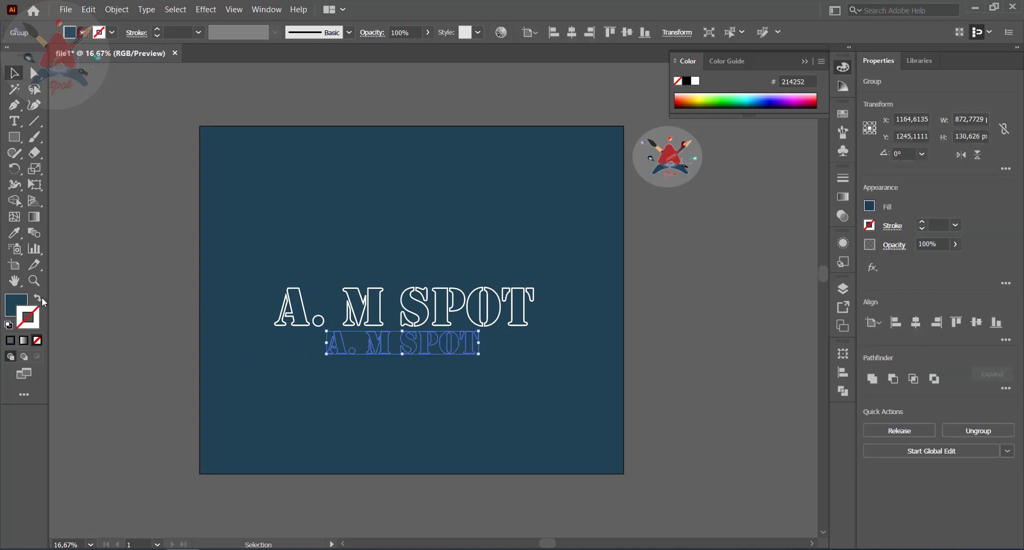
pyautogui.click(38, 299)
# Step: Bring the small lettering one level forward in the stacking order
pyautogui.rightClick(389, 348)
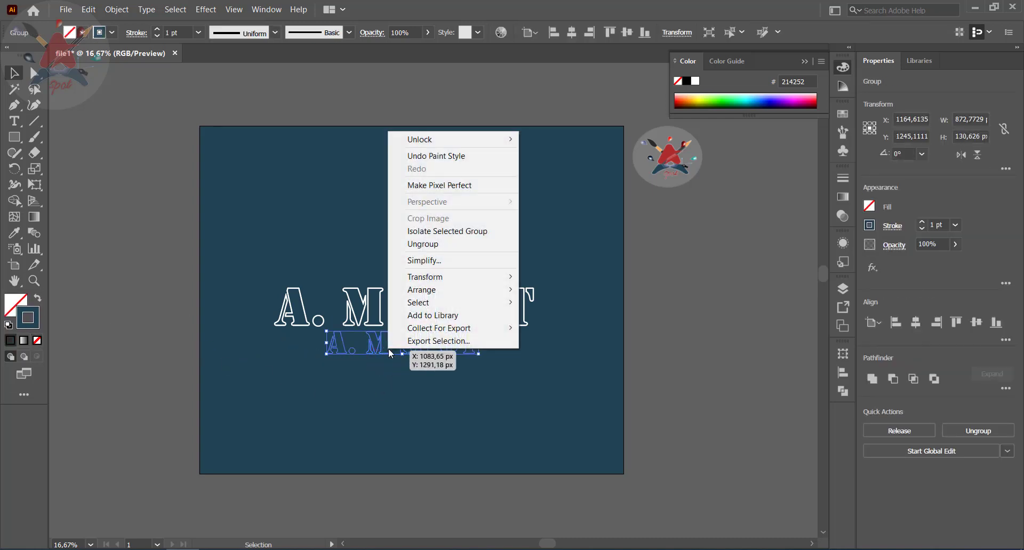
pyautogui.moveTo(486, 297)
pyautogui.click(548, 303)
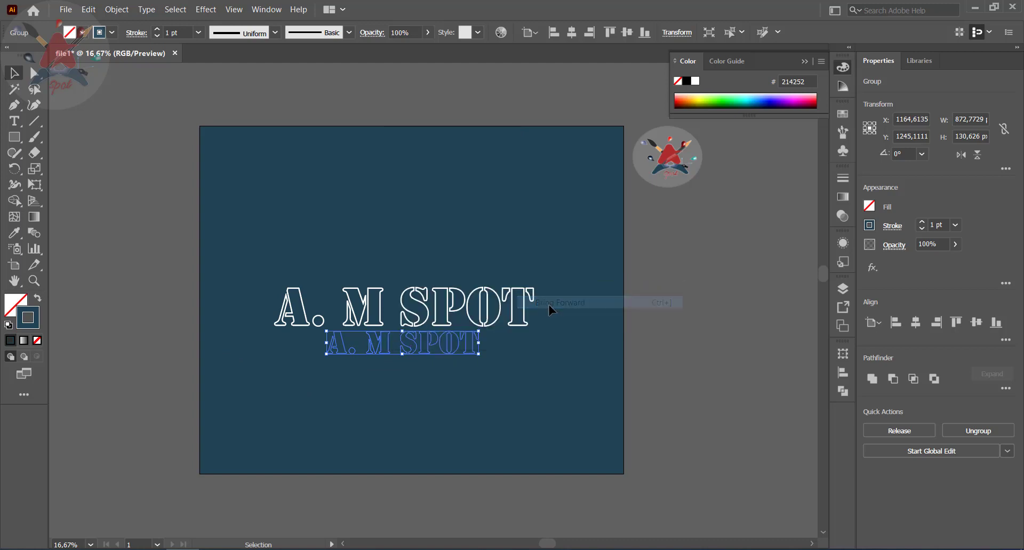
# Step: Send the small lettering to the back and move it up so it lies within the large lettering
pyautogui.rightClick(460, 341)
pyautogui.moveTo(550, 281)
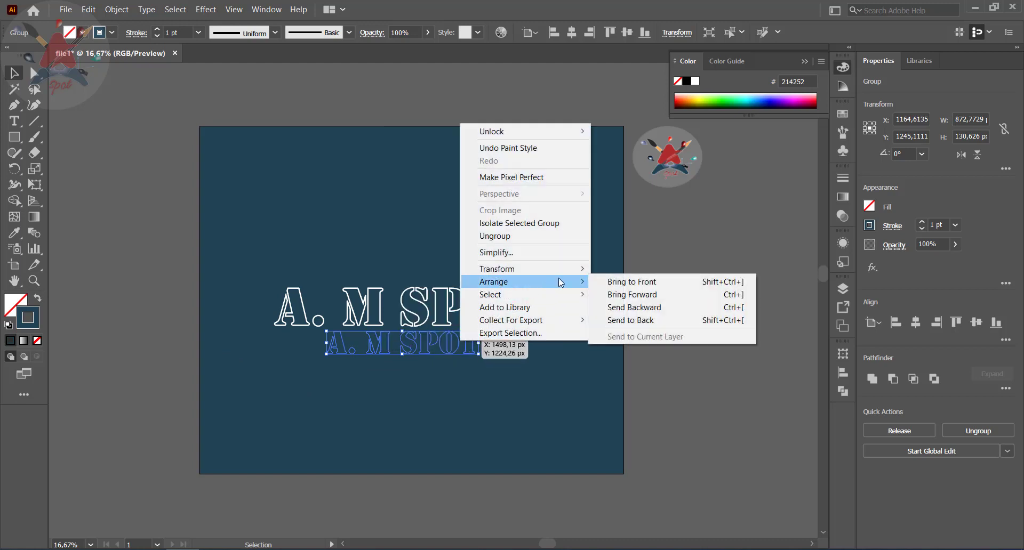
pyautogui.click(613, 319)
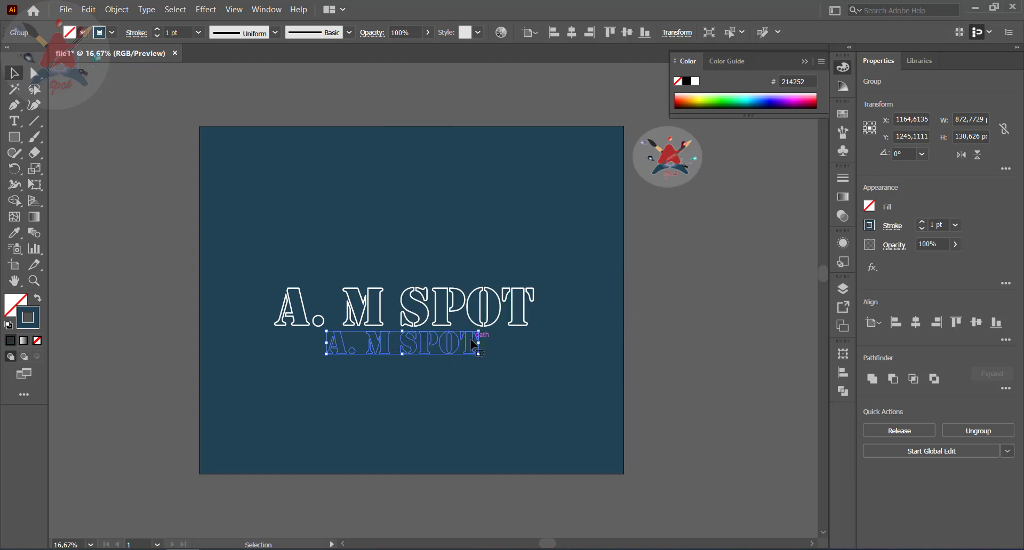
pyautogui.moveTo(469, 356); pyautogui.dragTo(468, 324)
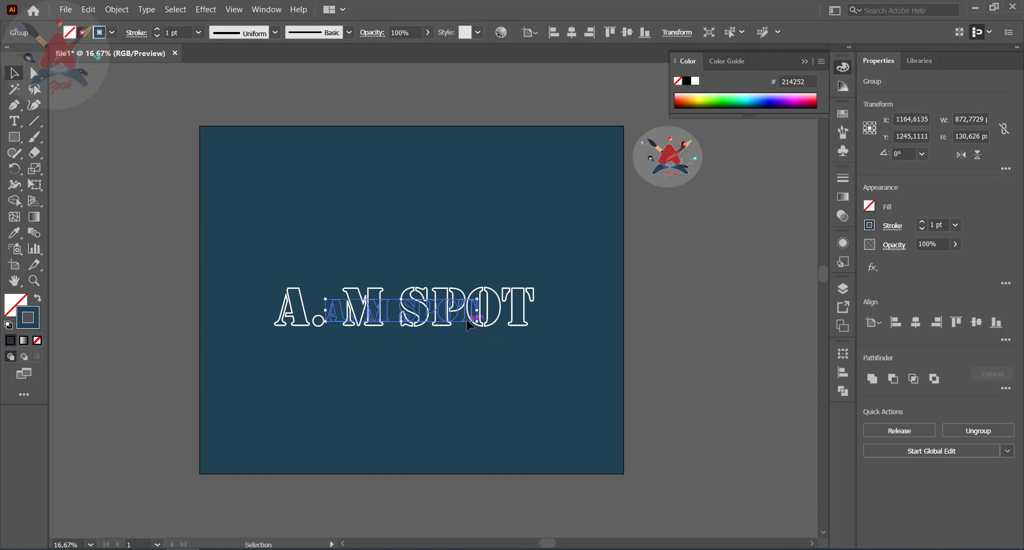
# Step: Set the blend options for the large and small lettering to Specified Steps spacing with 210 steps
pyautogui.moveTo(631, 351); pyautogui.dragTo(632, 352)
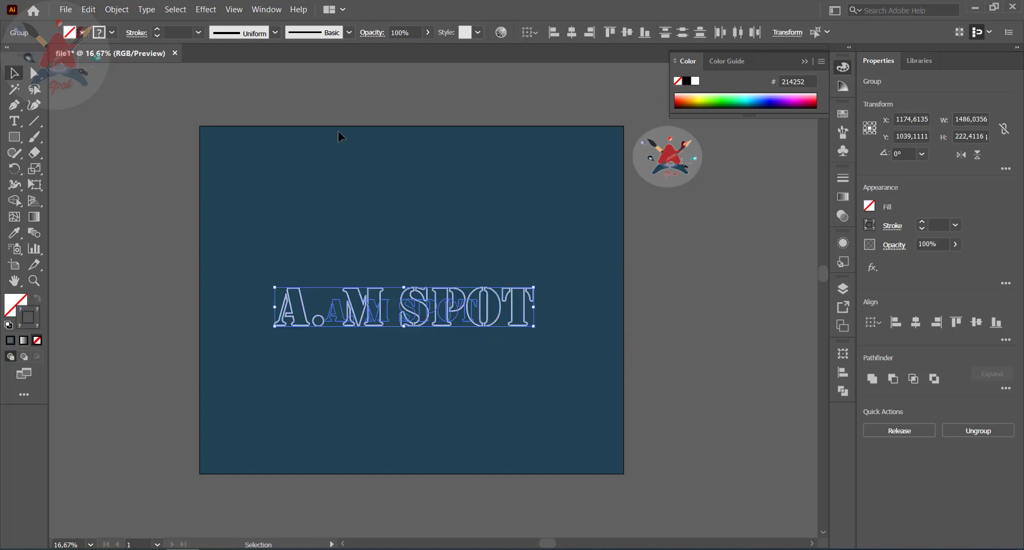
pyautogui.click(117, 10)
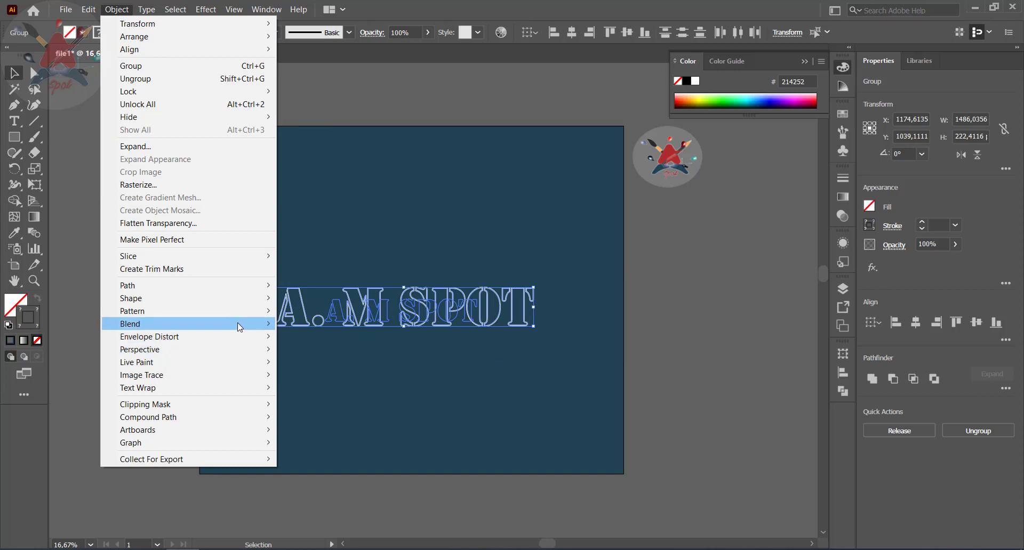
pyautogui.moveTo(256, 324)
pyautogui.click(344, 353)
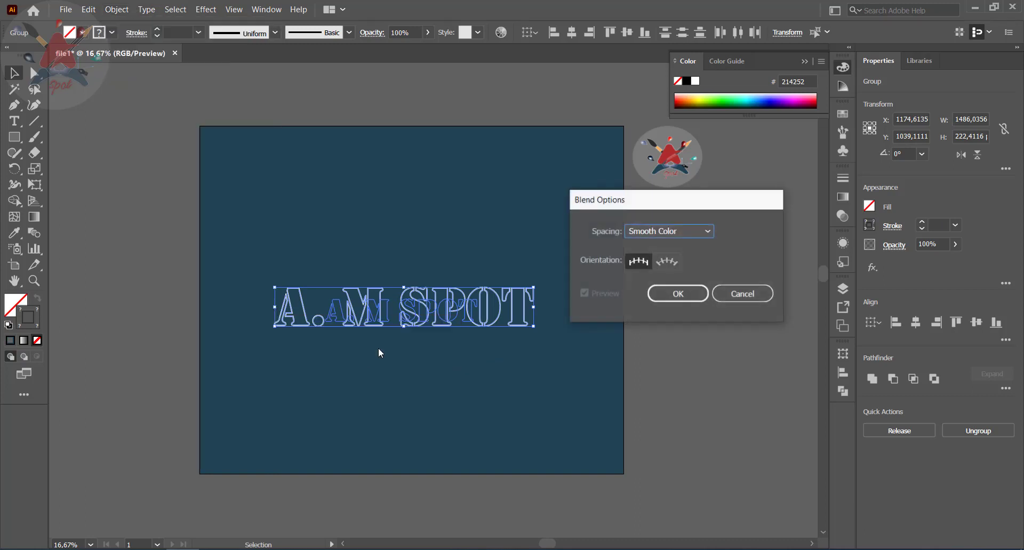
pyautogui.click(686, 231)
pyautogui.click(673, 262)
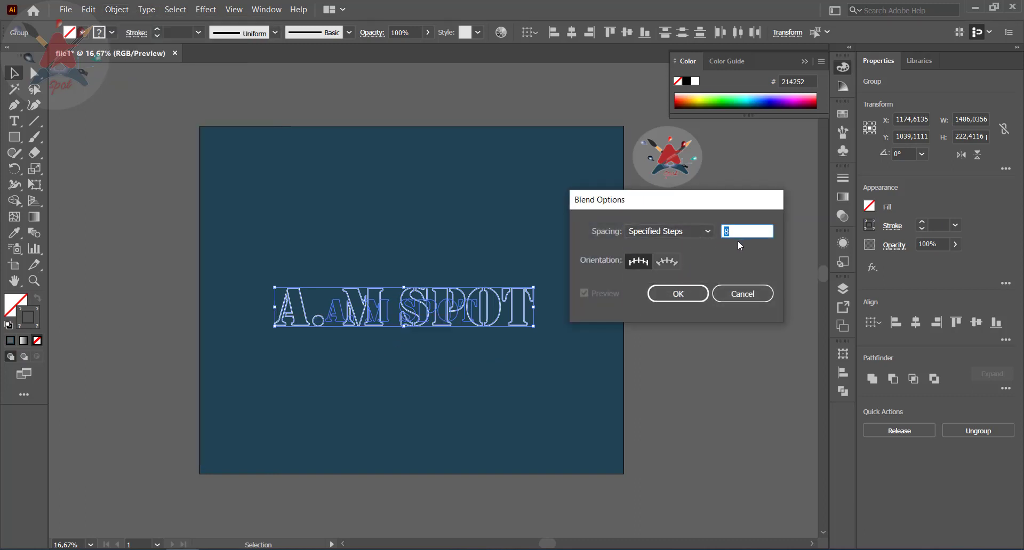
pyautogui.write('26')
pyautogui.press('Up')
pyautogui.press('Up')
pyautogui.press('Up')
pyautogui.press('Up')
pyautogui.press('Up')
pyautogui.press('Up')
pyautogui.press('Up')
pyautogui.press('Up')
pyautogui.press('Up')
pyautogui.press('Up')
pyautogui.press('Up')
pyautogui.press('Up')
pyautogui.press('Up')
pyautogui.press('Up')
pyautogui.press('Up')
pyautogui.press('Up')
pyautogui.press('Up')
pyautogui.press('Up')
pyautogui.press('Up')
pyautogui.press('Up')
pyautogui.press('Up')
pyautogui.press('Up')
pyautogui.press('Up')
pyautogui.press('Up')
pyautogui.press('Up')
pyautogui.press('Up')
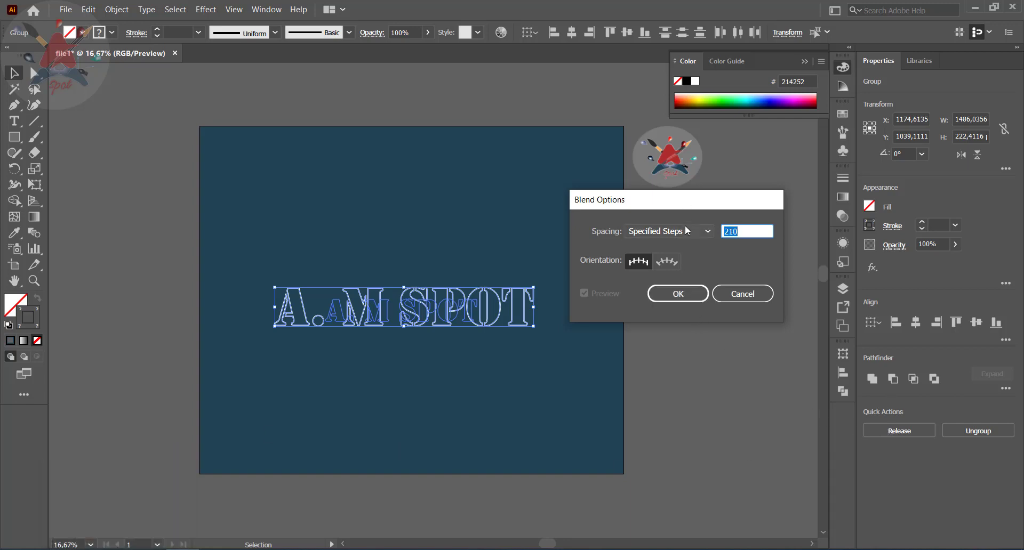
pyautogui.click(687, 230)
pyautogui.click(690, 257)
pyautogui.click(692, 295)
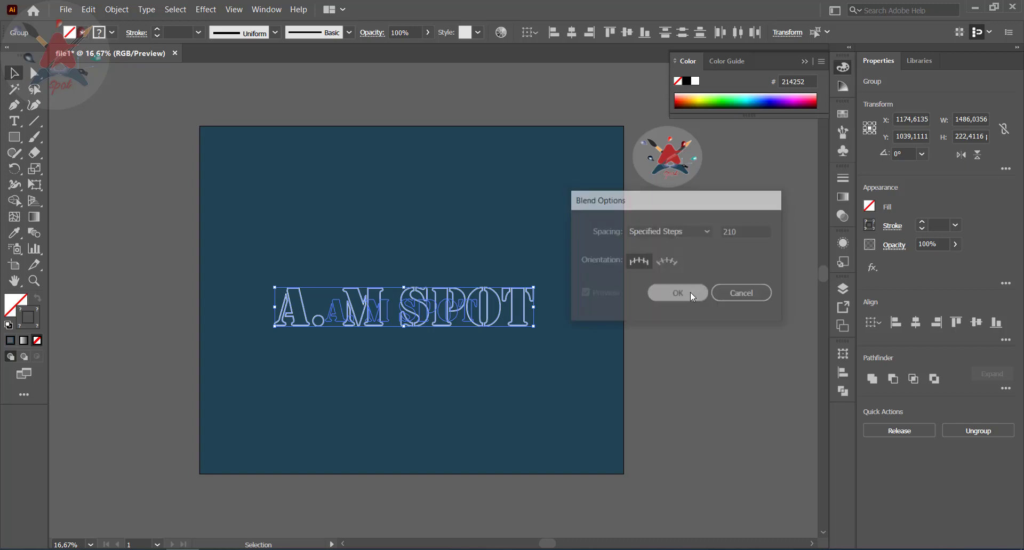
pyautogui.click(658, 328)
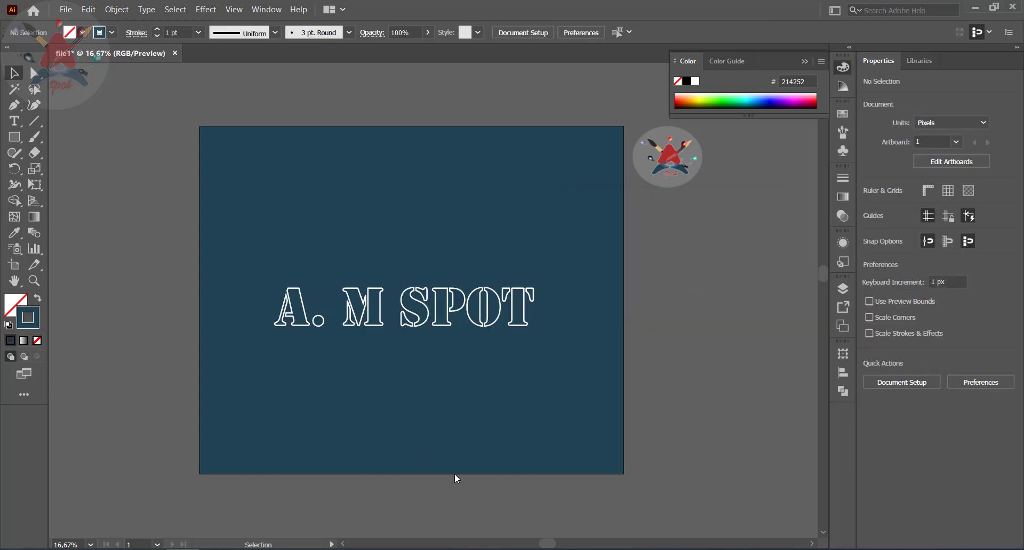
# Step: Make a blend between the large white-outlined lettering and the small dark blue copy
pyautogui.click(417, 310)
pyautogui.hotkey('ctrl', 'a')
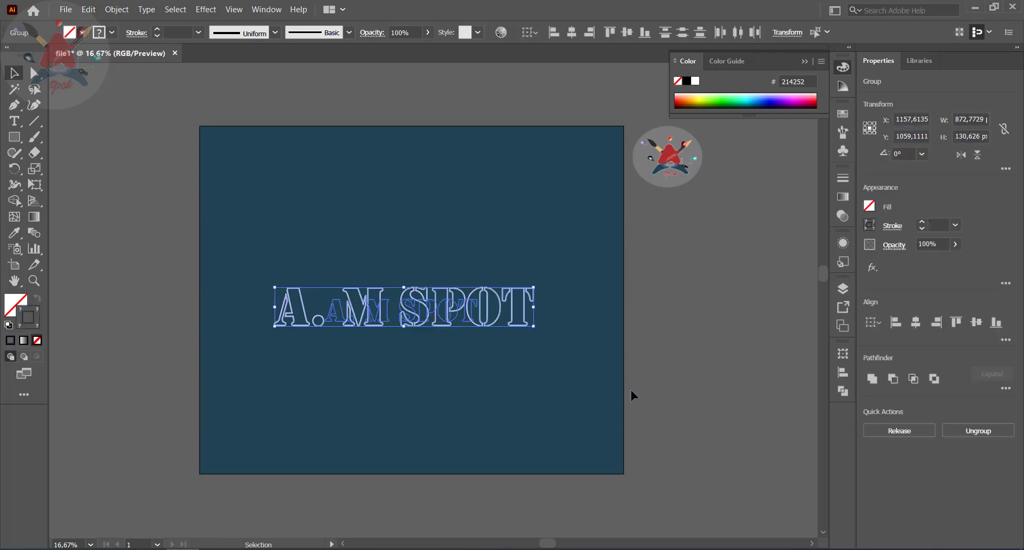
pyautogui.click(107, 11)
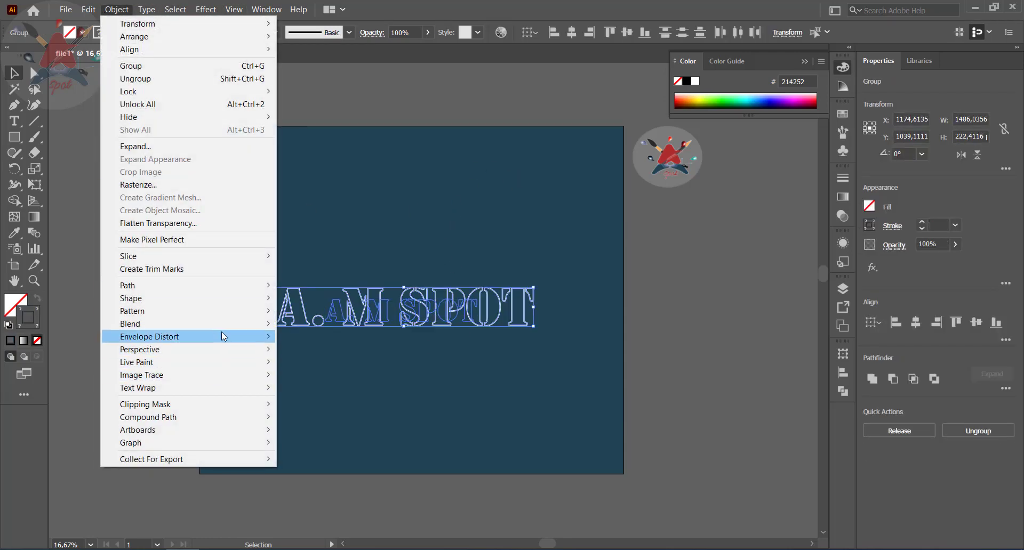
pyautogui.moveTo(224, 326)
pyautogui.click(282, 325)
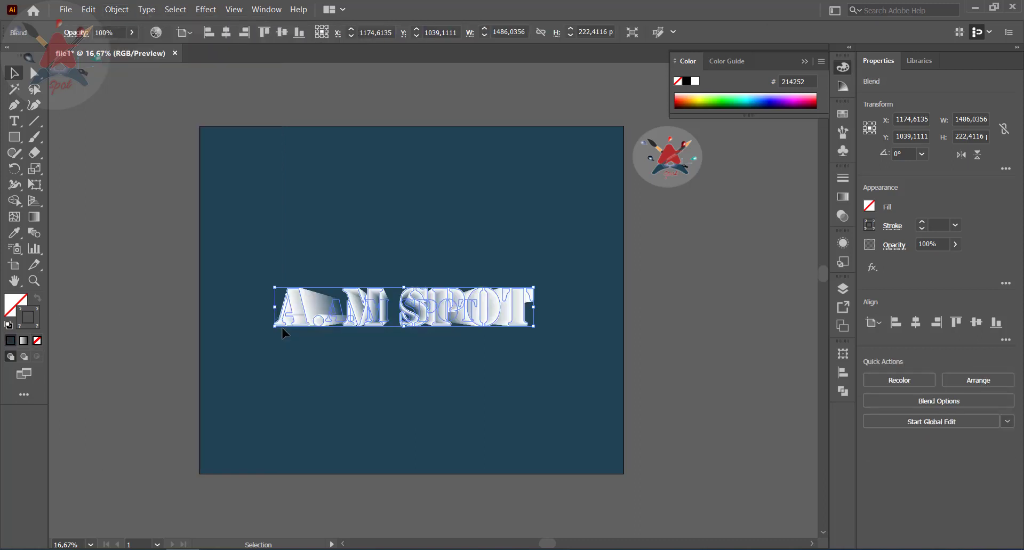
pyautogui.click(650, 337)
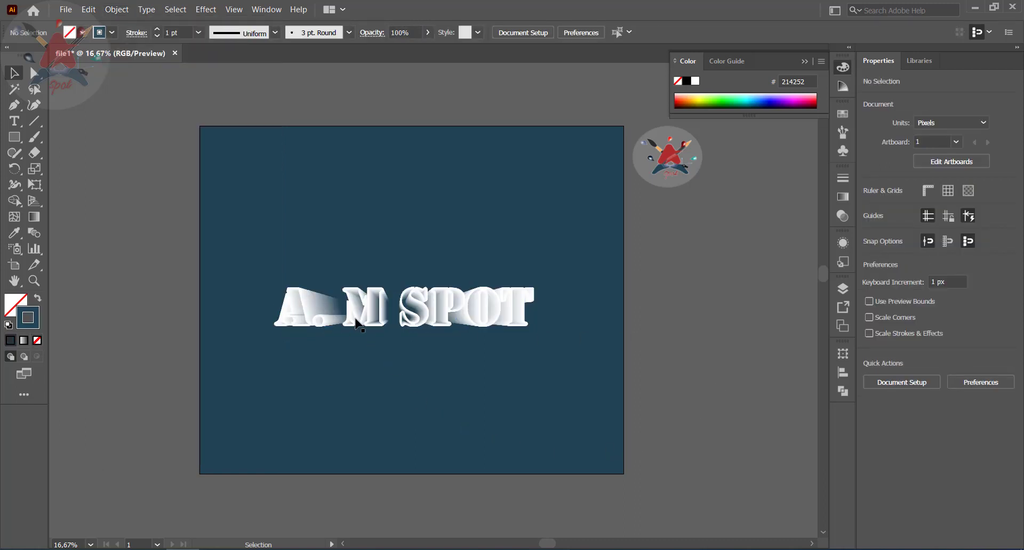
pyautogui.click(330, 294)
pyautogui.click(186, 328)
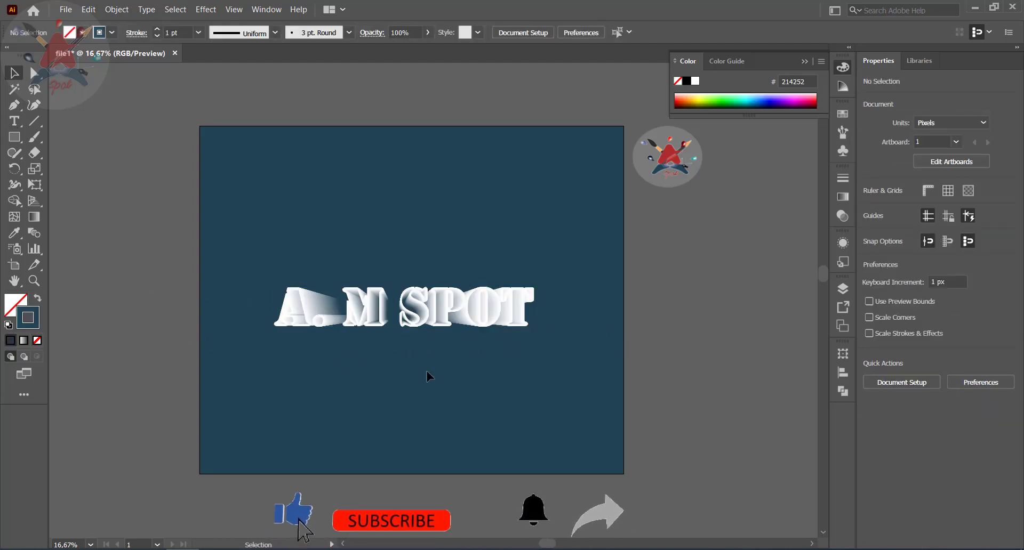
# Step: Inside the blend, shift the small dark lettering left to about X 1060 px, Y 1050 px
pyautogui.doubleClick(416, 307)
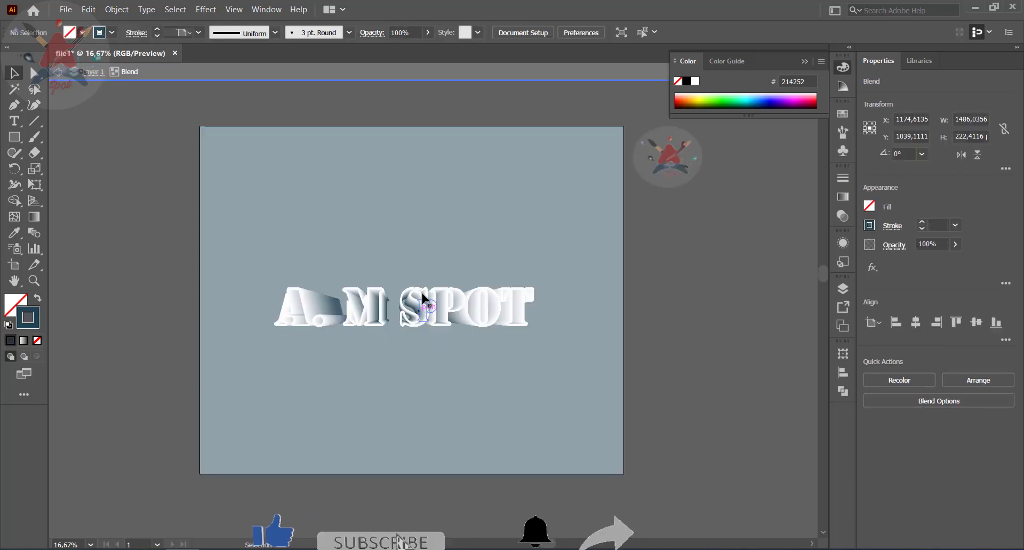
pyautogui.click(385, 319)
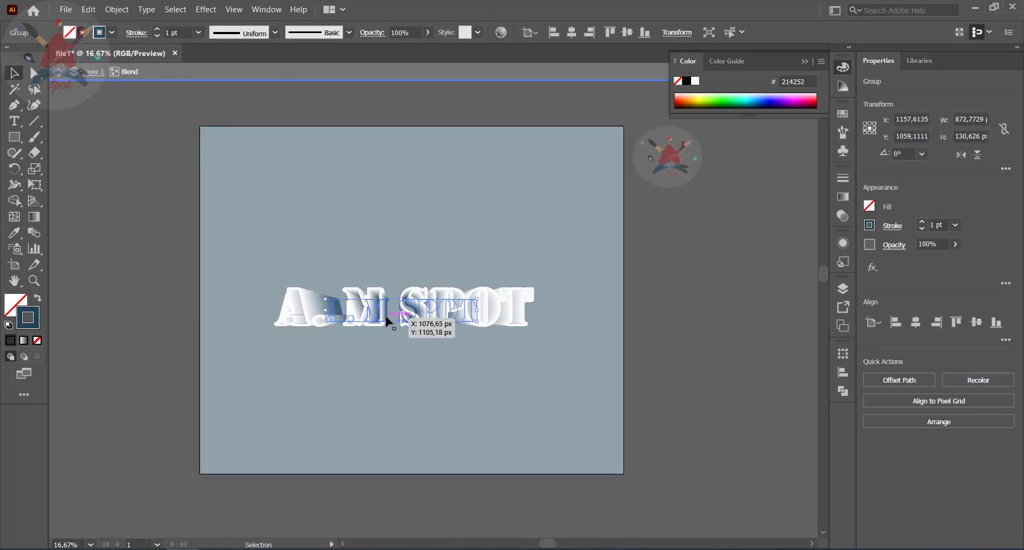
pyautogui.moveTo(388, 317)
pyautogui.mouseDown()
pyautogui.moveTo(361, 319)
pyautogui.moveTo(388, 319)
pyautogui.moveTo(373, 320)
pyautogui.mouseUp()
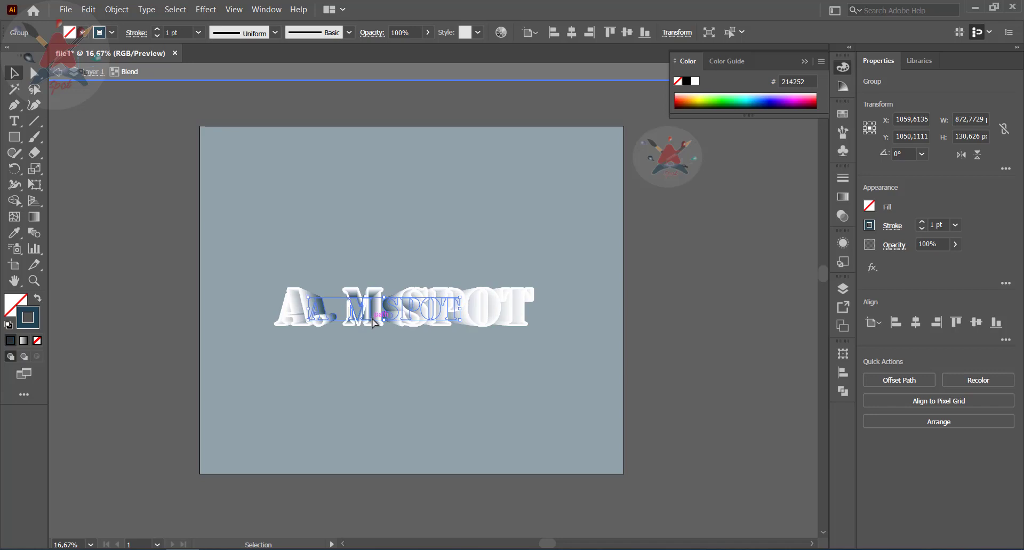
pyautogui.click(267, 259)
pyautogui.click(57, 72)
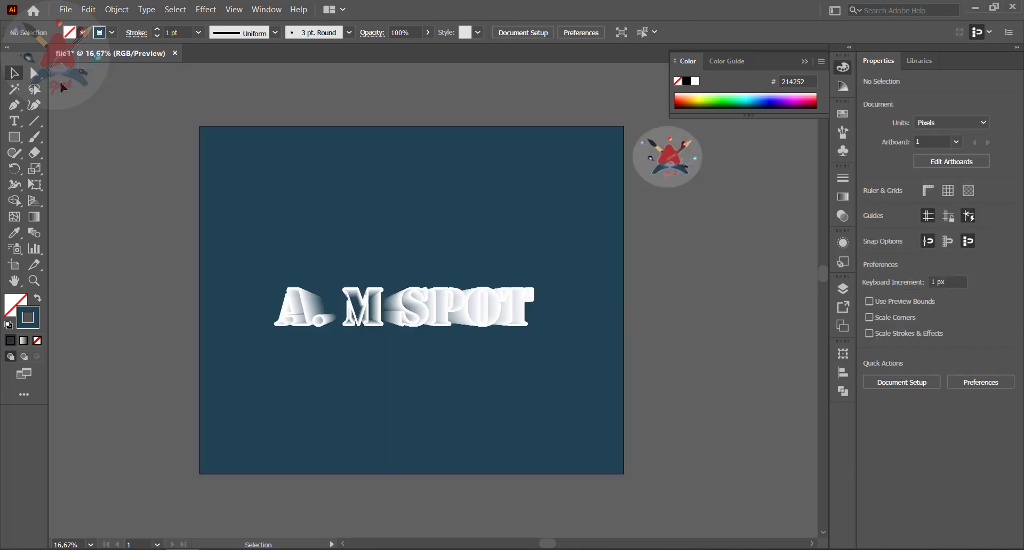
# Step: Move the whole blended lettering to the upper part of the artboard, at about X 914 px, Y 301 px
pyautogui.click(350, 314)
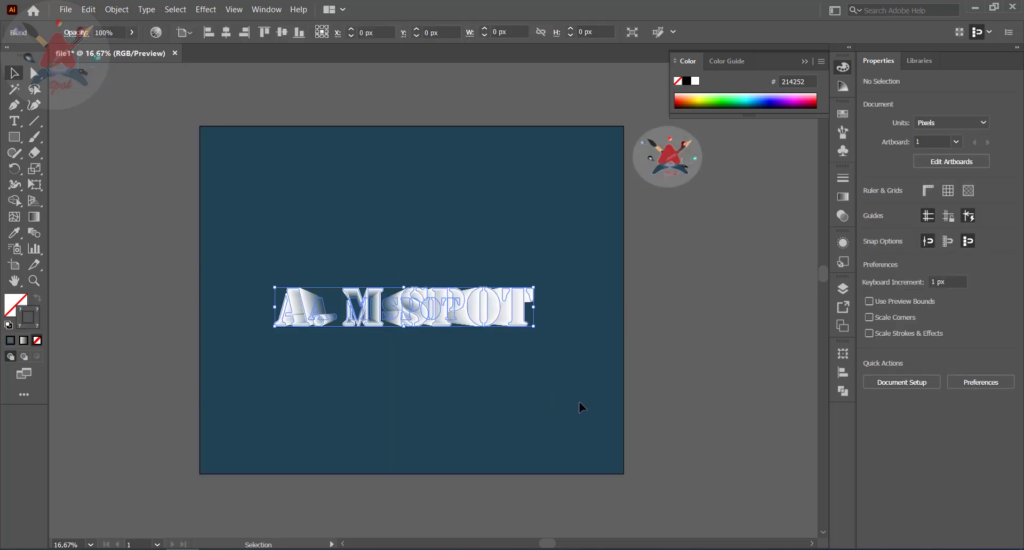
pyautogui.moveTo(406, 322); pyautogui.dragTo(360, 193)
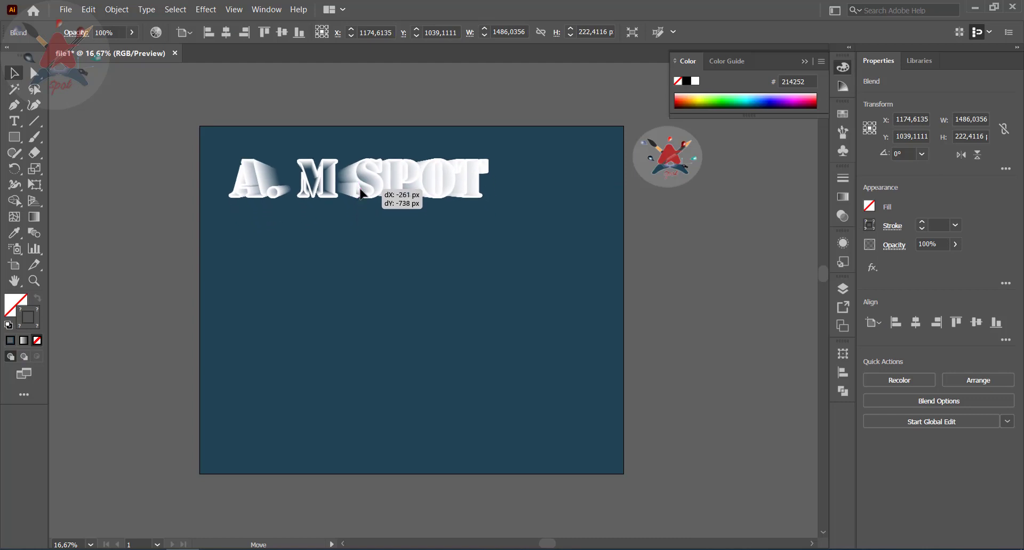
pyautogui.click(362, 244)
pyautogui.doubleClick(342, 186)
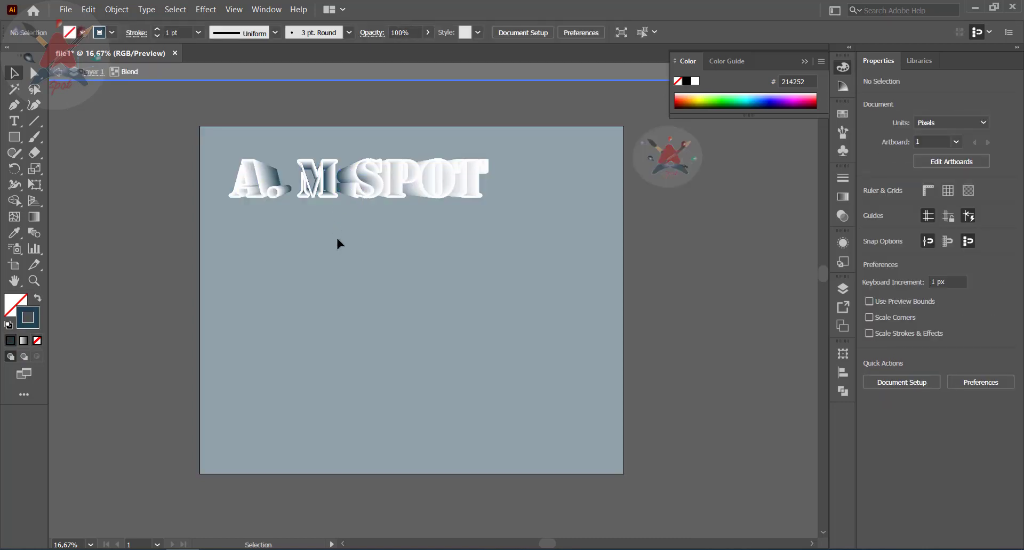
pyautogui.click(57, 72)
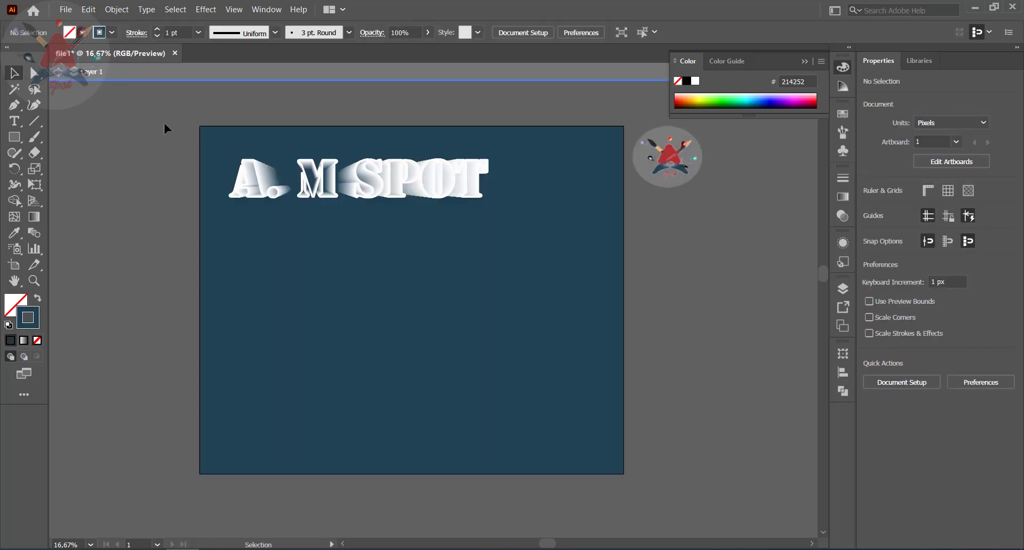
pyautogui.click(472, 184)
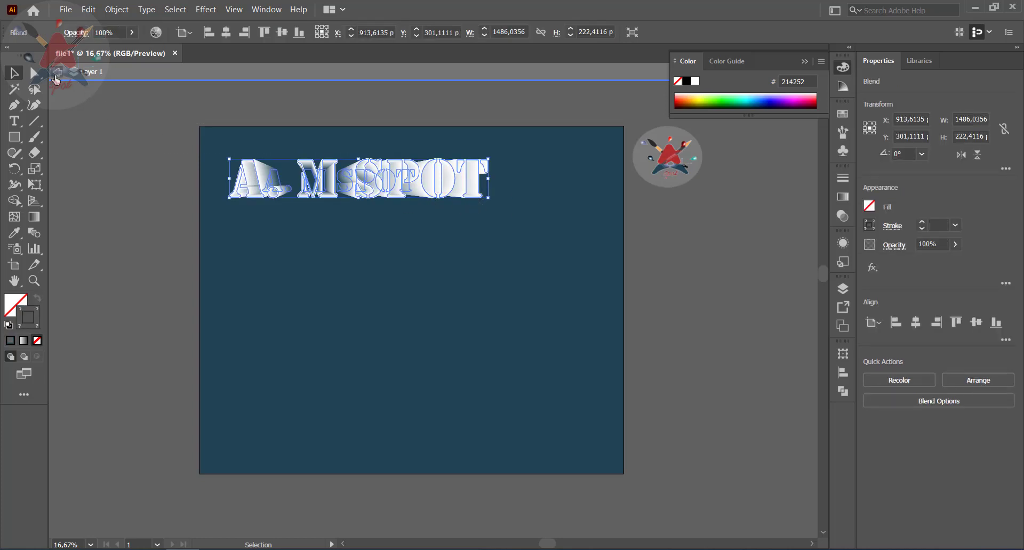
pyautogui.click(56, 79)
# Step: Duplicate the blended lettering below the original and place the copy at about X 949 px, Y 847 px
pyautogui.click(326, 188)
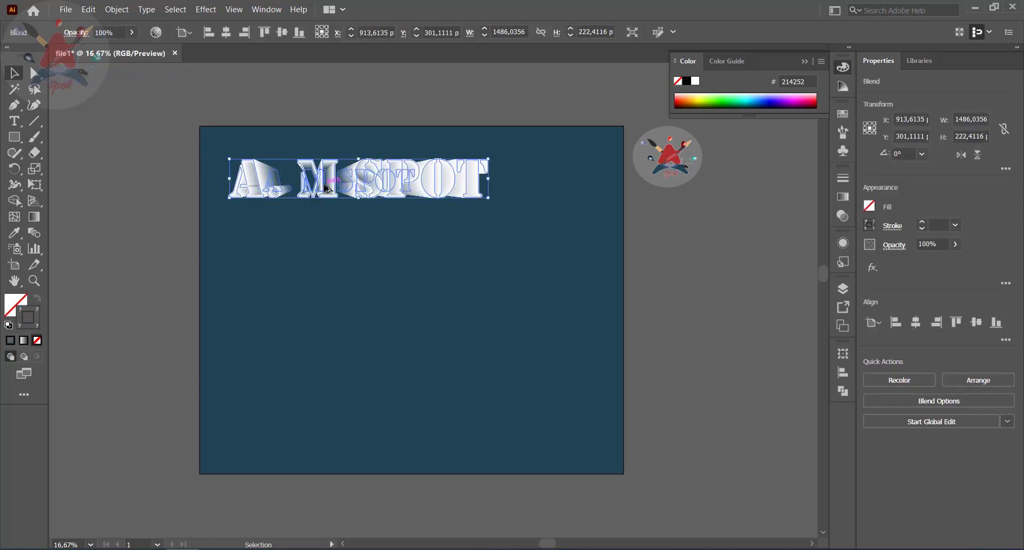
pyautogui.moveTo(325, 188); pyautogui.dragTo(325, 264)
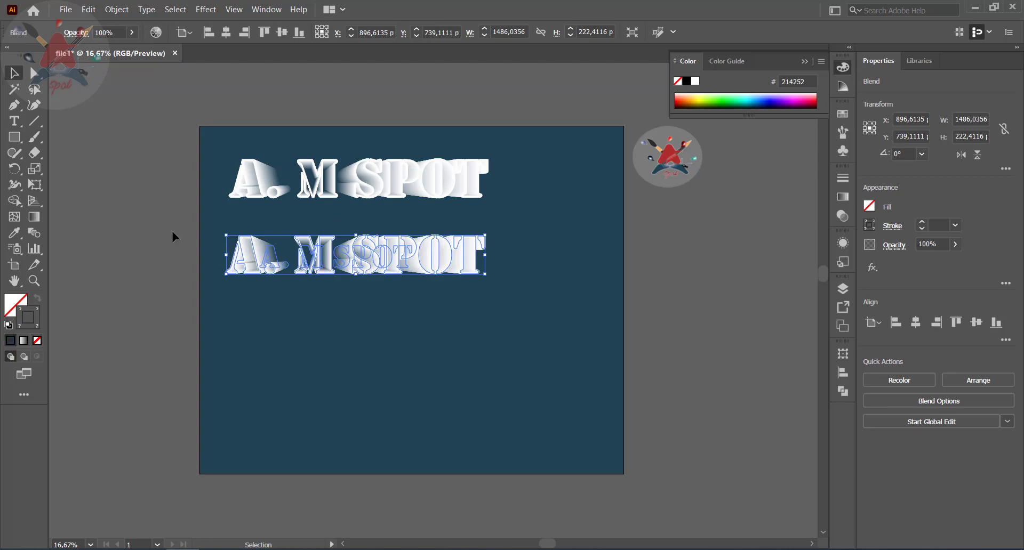
pyautogui.doubleClick(344, 262)
pyautogui.click(344, 261)
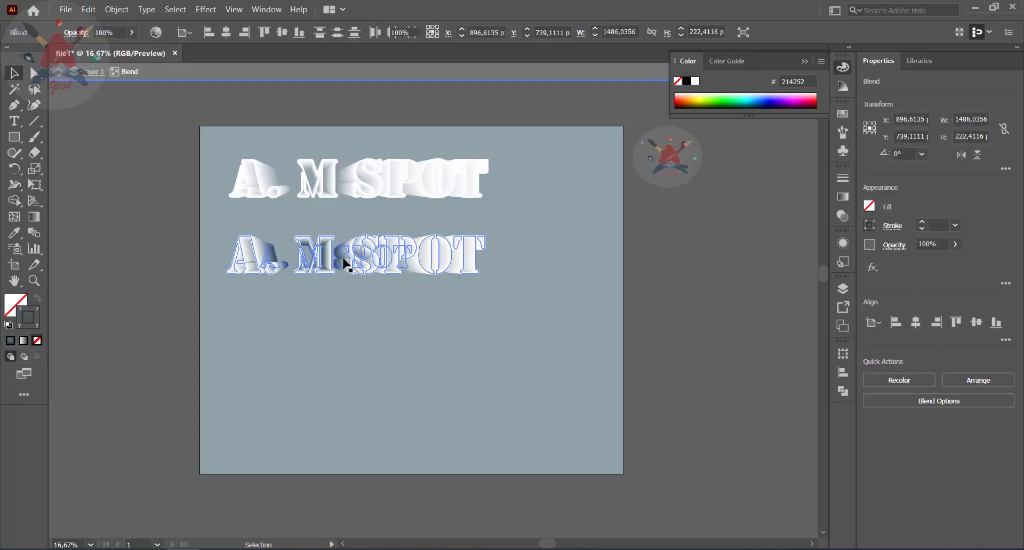
pyautogui.click(329, 338)
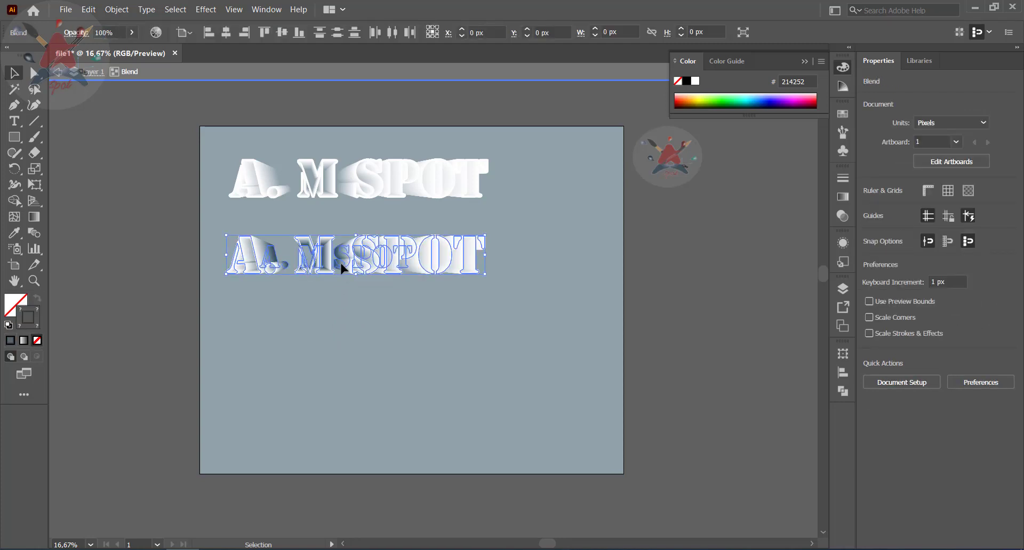
pyautogui.moveTo(340, 265); pyautogui.dragTo(343, 279)
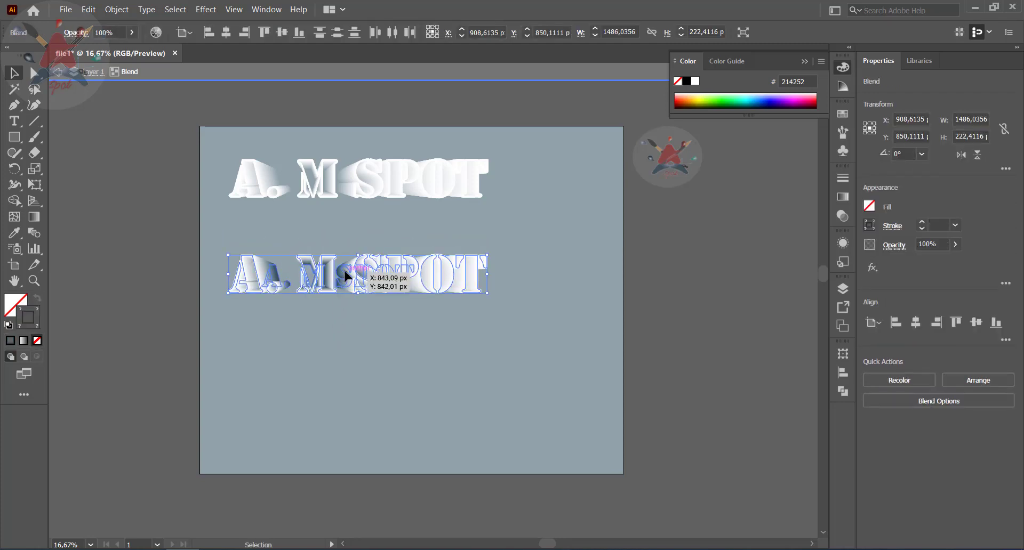
pyautogui.click(345, 294)
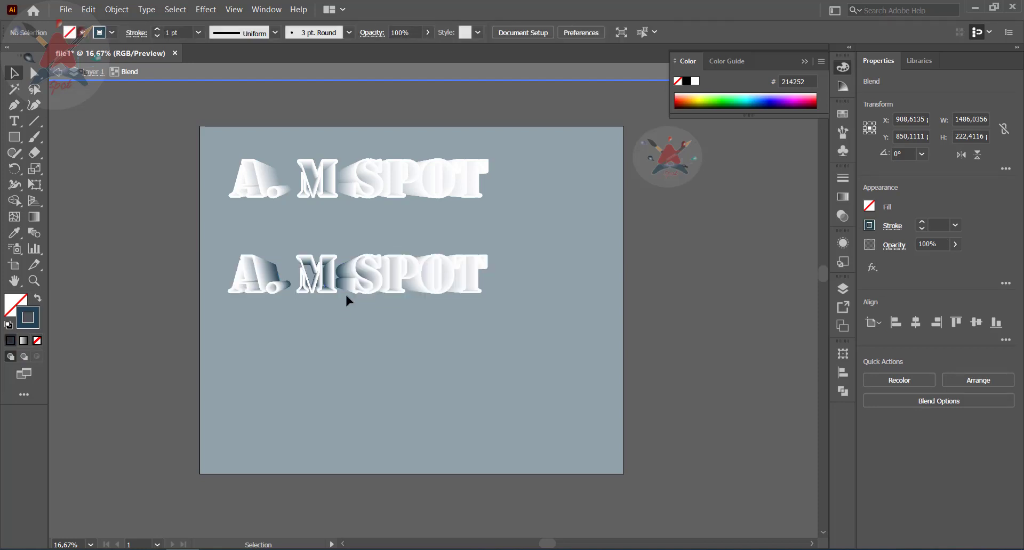
pyautogui.moveTo(347, 291)
pyautogui.mouseDown()
pyautogui.moveTo(374, 282)
pyautogui.moveTo(353, 277)
pyautogui.mouseUp()
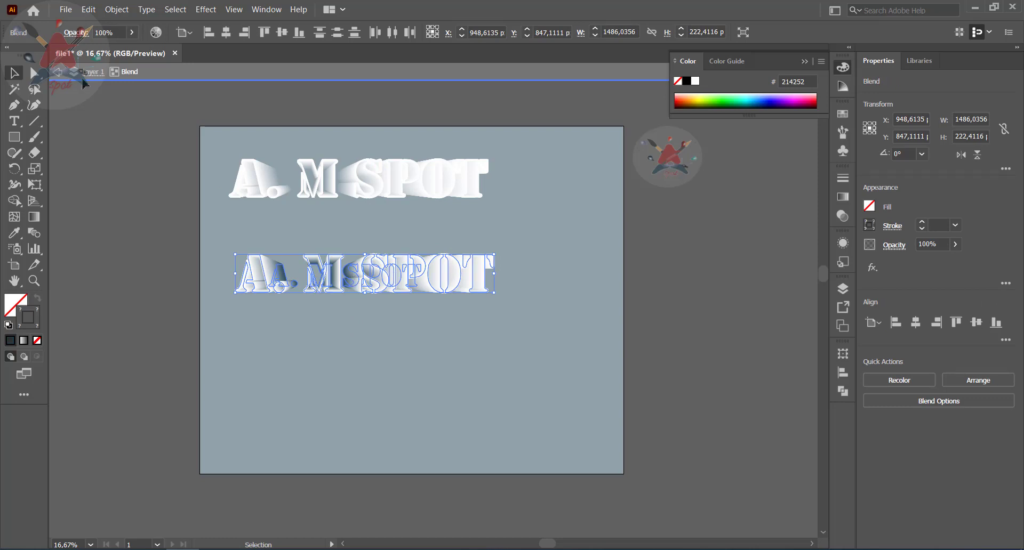
pyautogui.click(361, 318)
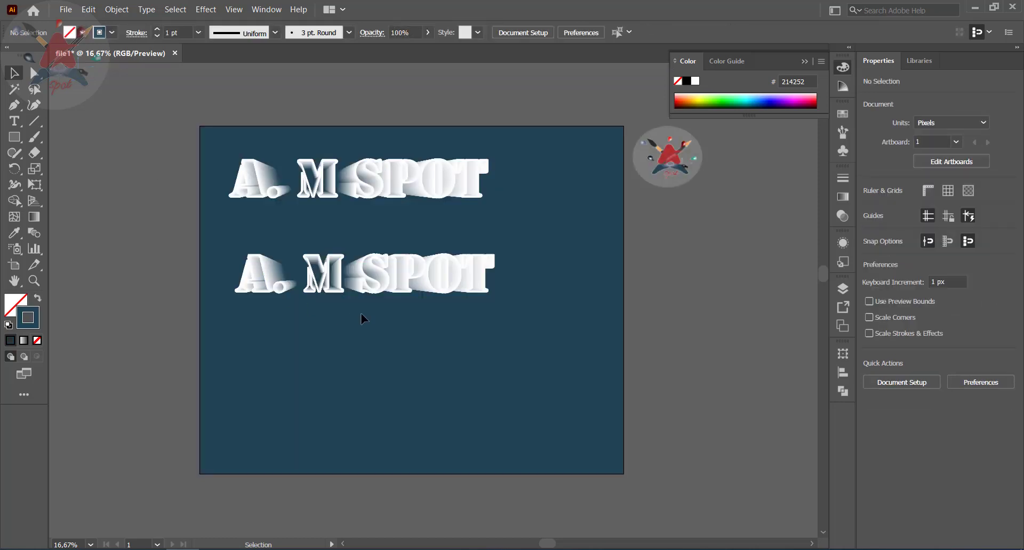
# Step: Inside the lower blend, move the small dark lettering left to about X 687 px, Y 873 px
pyautogui.click(365, 275)
pyautogui.doubleClick(358, 278)
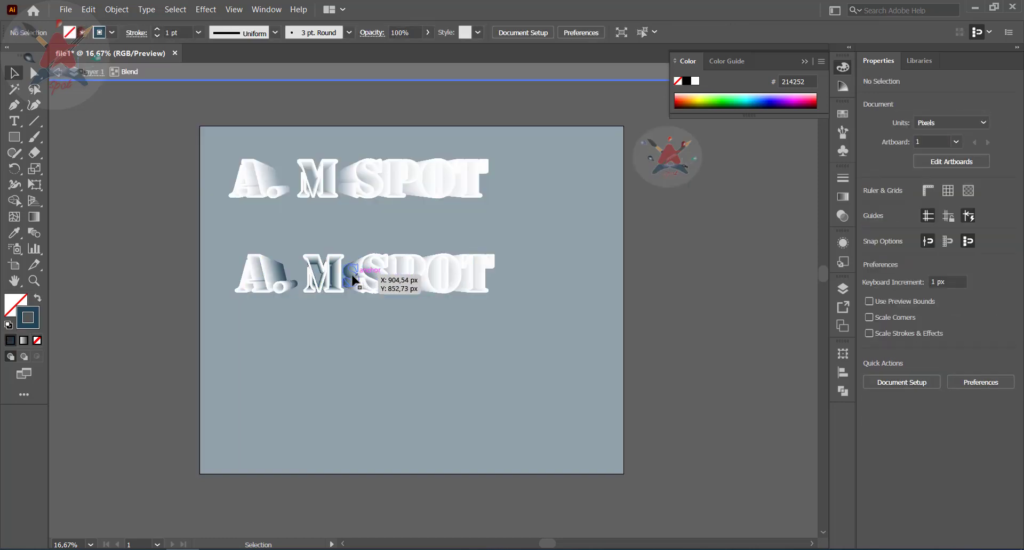
pyautogui.moveTo(352, 279)
pyautogui.mouseDown()
pyautogui.moveTo(327, 283)
pyautogui.moveTo(354, 272)
pyautogui.mouseUp()
pyautogui.moveTo(377, 272); pyautogui.dragTo(328, 279)
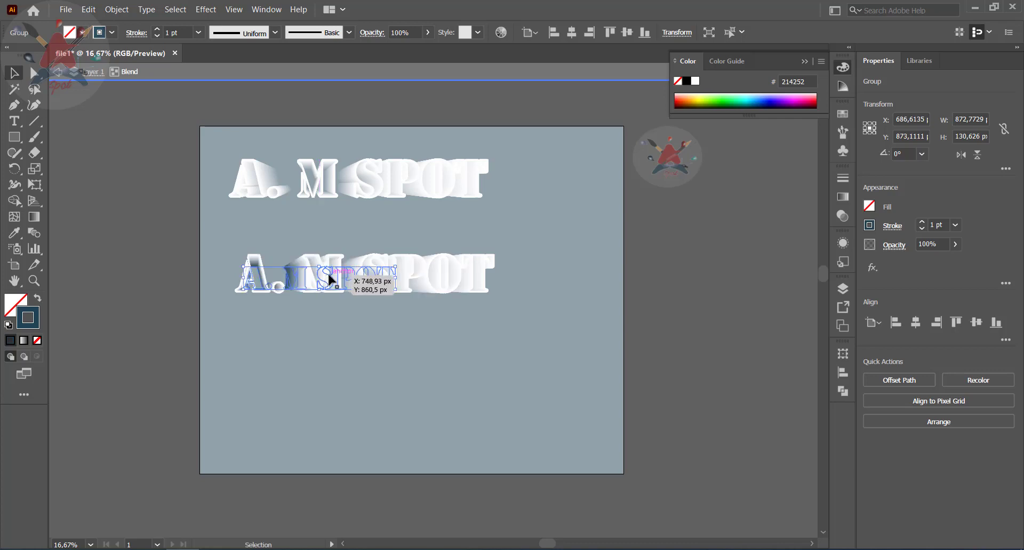
pyautogui.click(58, 73)
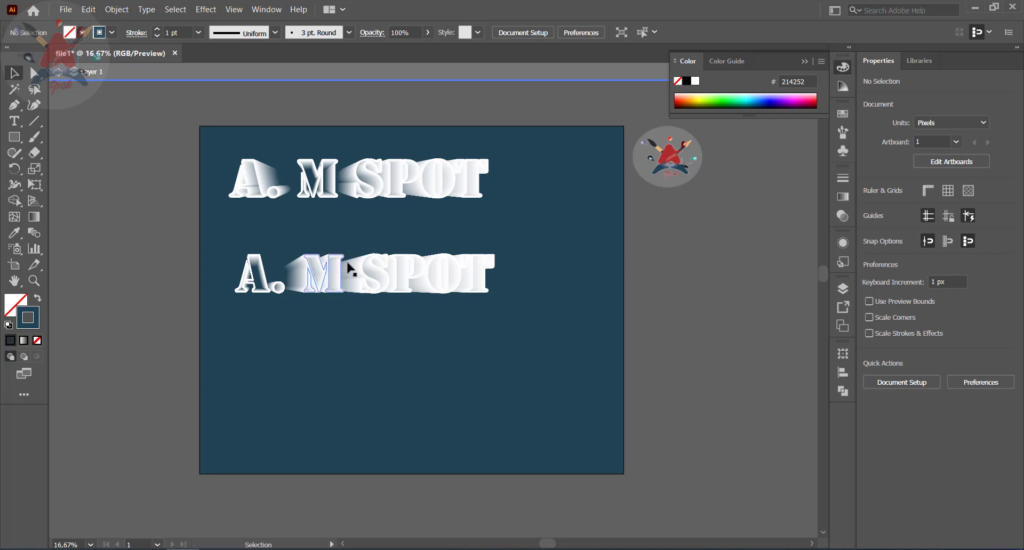
# Step: Duplicate the second blended lettering downward to make a third copy in the lower part of the artboard
pyautogui.click(329, 261)
pyautogui.moveTo(399, 289); pyautogui.dragTo(395, 383)
pyautogui.click(158, 327)
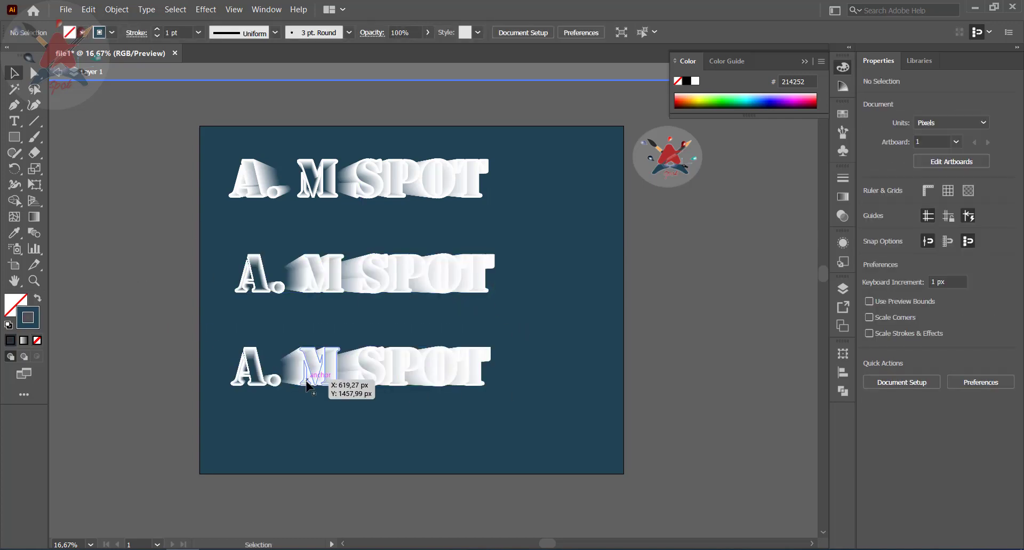
# Step: Inside the third blend, move the small dark lettering down and right to about X 988 px, Y 1502 px
pyautogui.doubleClick(286, 372)
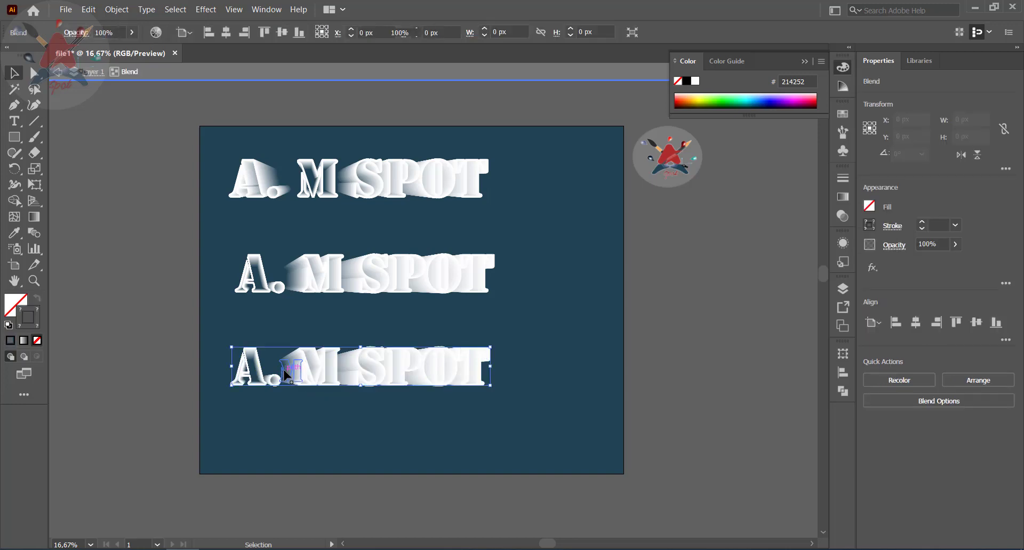
pyautogui.click(285, 371)
pyautogui.moveTo(298, 377); pyautogui.dragTo(350, 392)
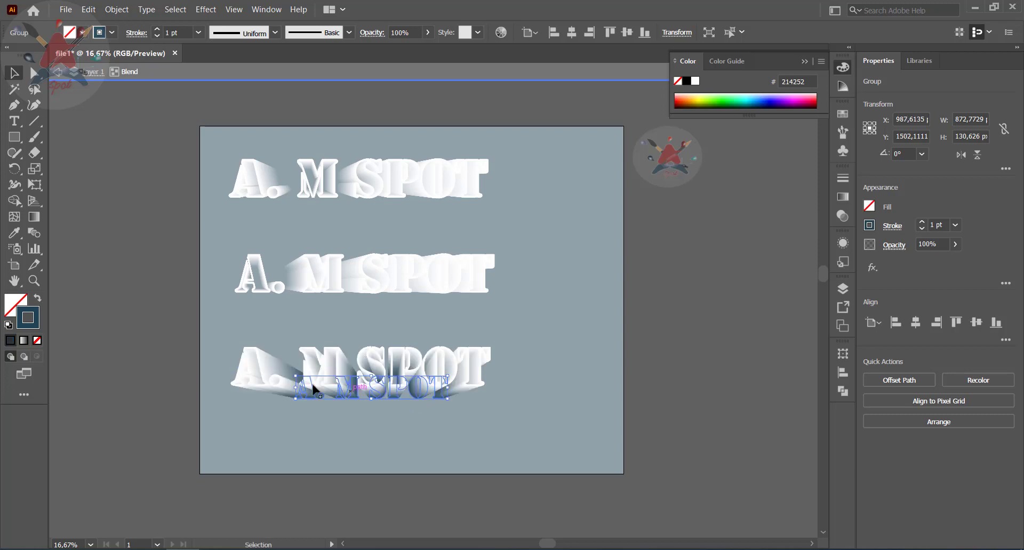
# Step: Try moving the large white lettering inside the third blend up and right to about X 1343 px, Y 1002 px, and undo the move
pyautogui.doubleClick(120, 273)
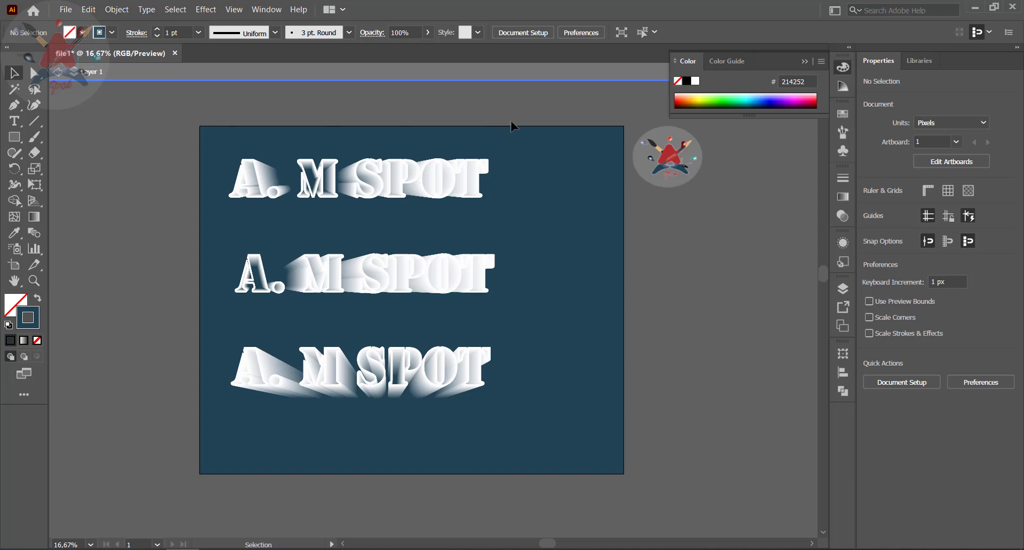
pyautogui.click(444, 381)
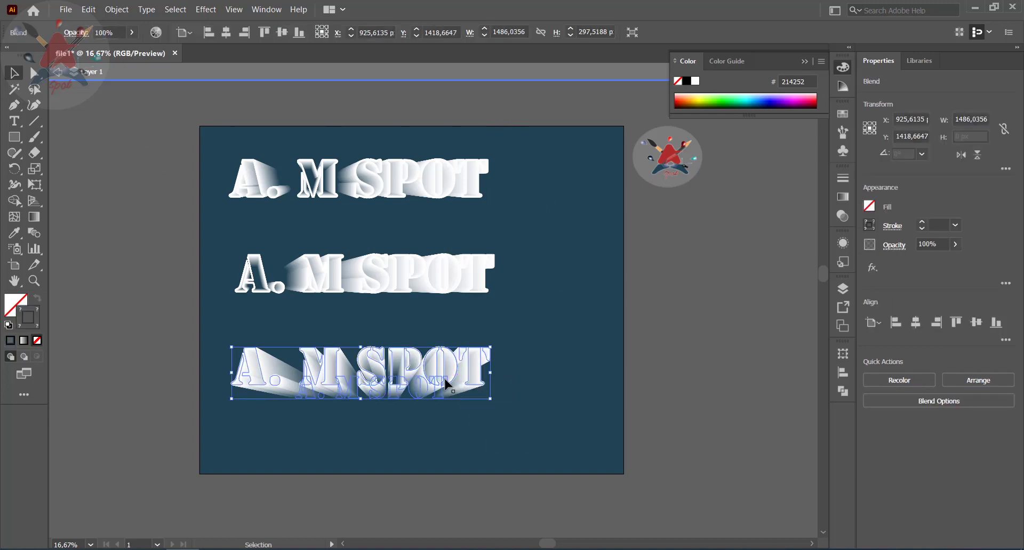
pyautogui.doubleClick(451, 379)
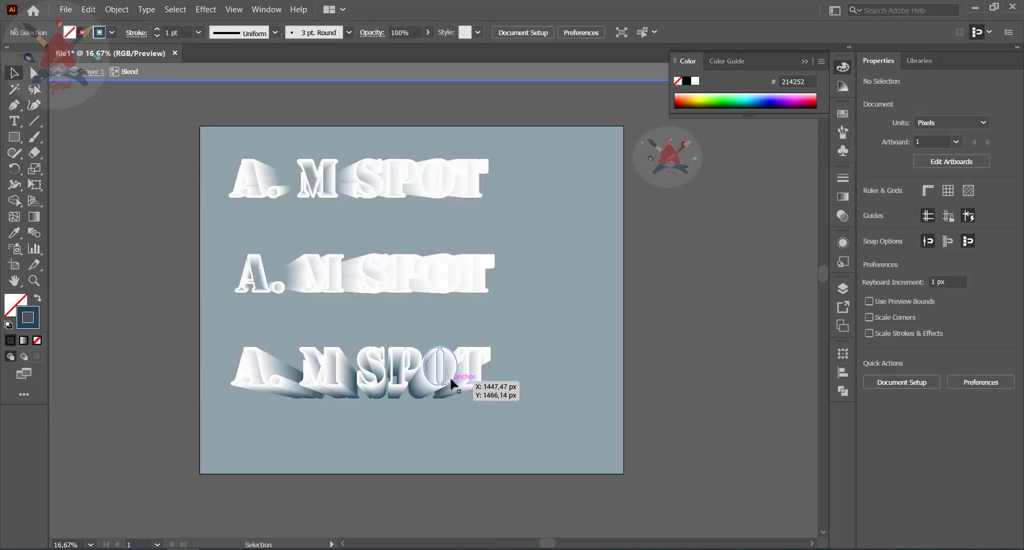
pyautogui.click(450, 379)
pyautogui.press('a')
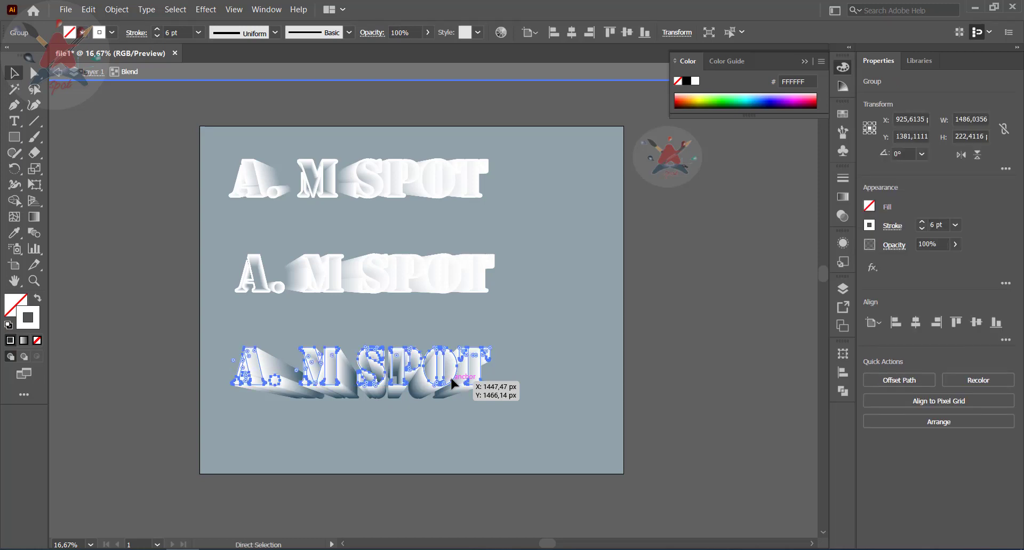
pyautogui.moveTo(450, 376); pyautogui.dragTo(514, 345)
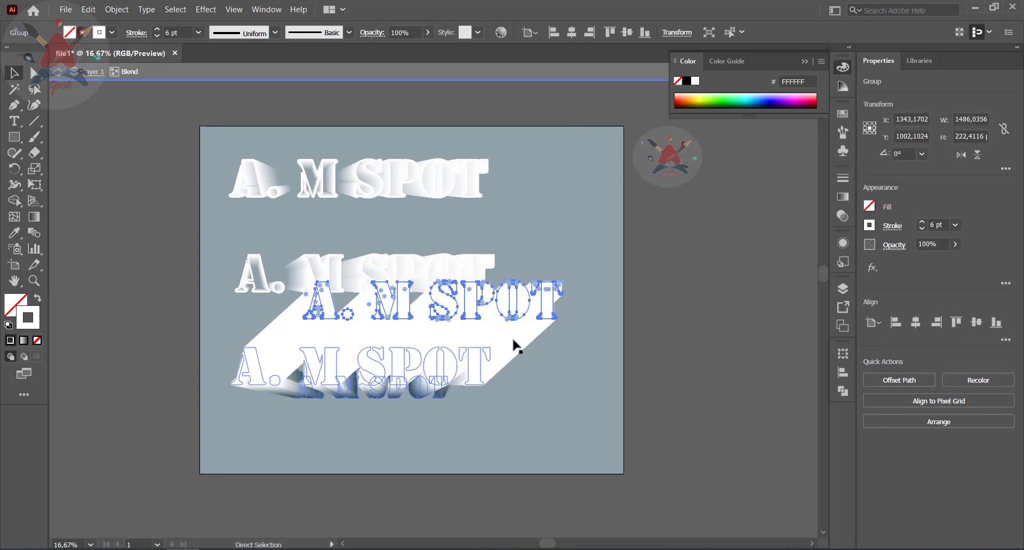
pyautogui.hotkey('ctrl', 'z')
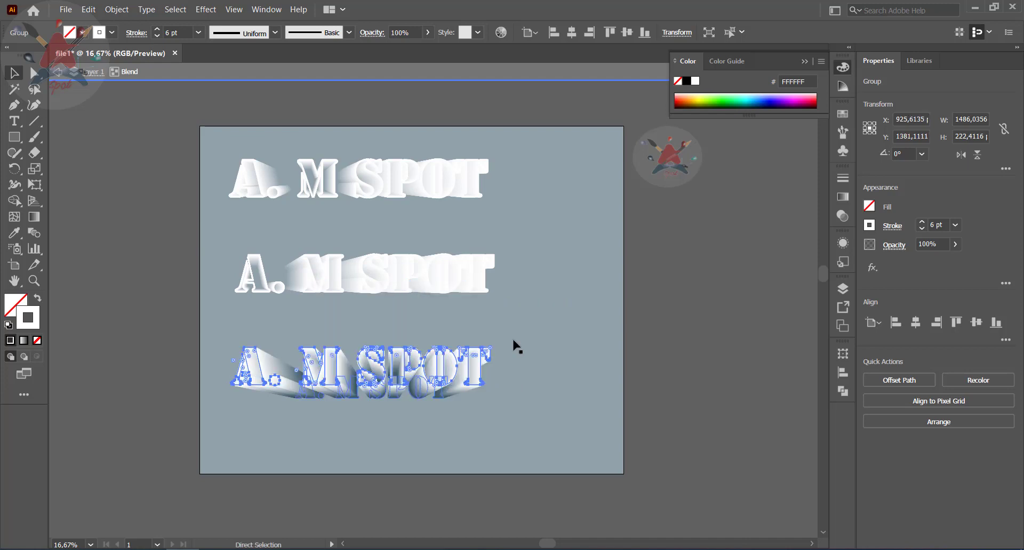
pyautogui.press('v')
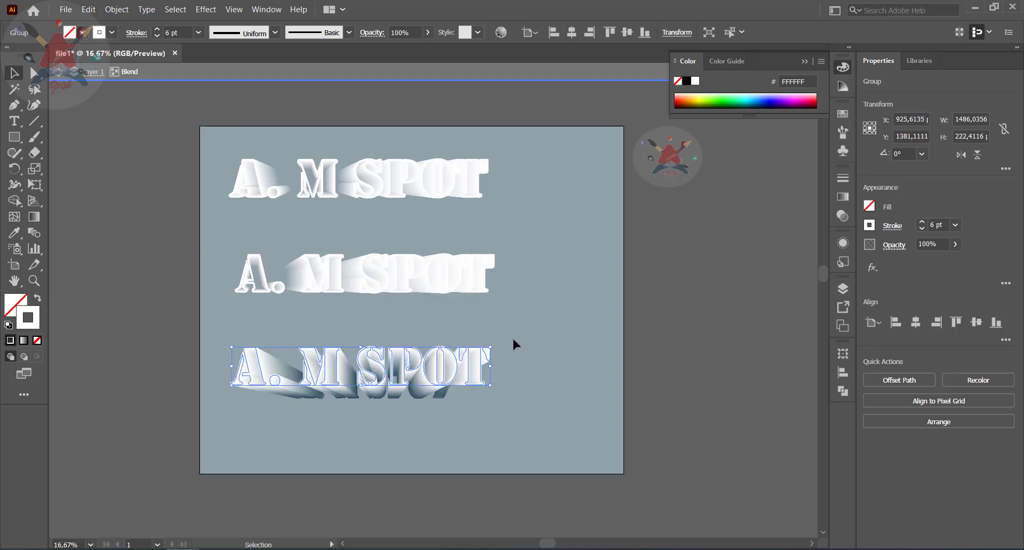
# Step: Exit the third blend's isolation and move the whole blended lettering up and right to about X 970 px, Y 1349 px
pyautogui.click(57, 72)
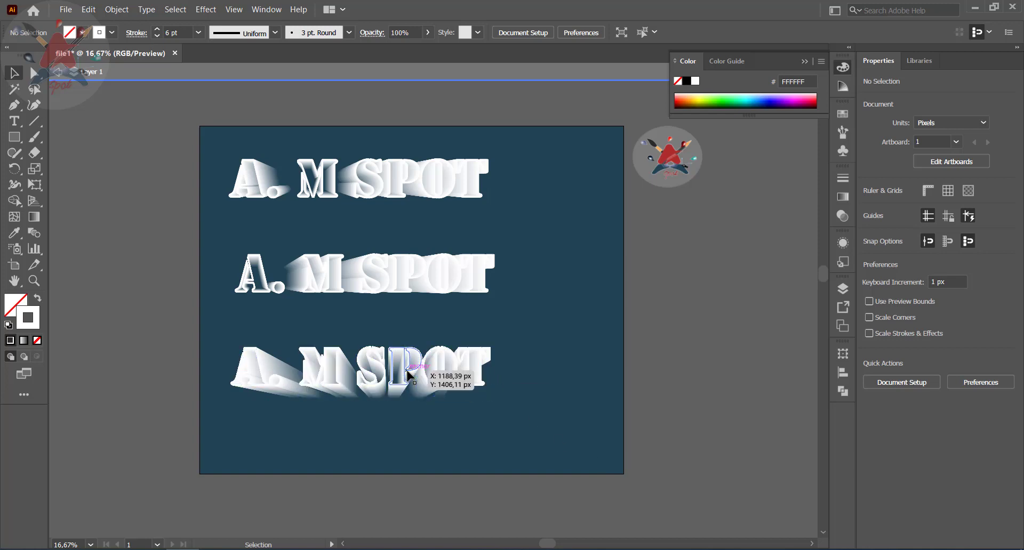
pyautogui.moveTo(404, 363)
pyautogui.mouseDown()
pyautogui.moveTo(422, 365)
pyautogui.moveTo(427, 352)
pyautogui.moveTo(414, 350)
pyautogui.mouseUp()
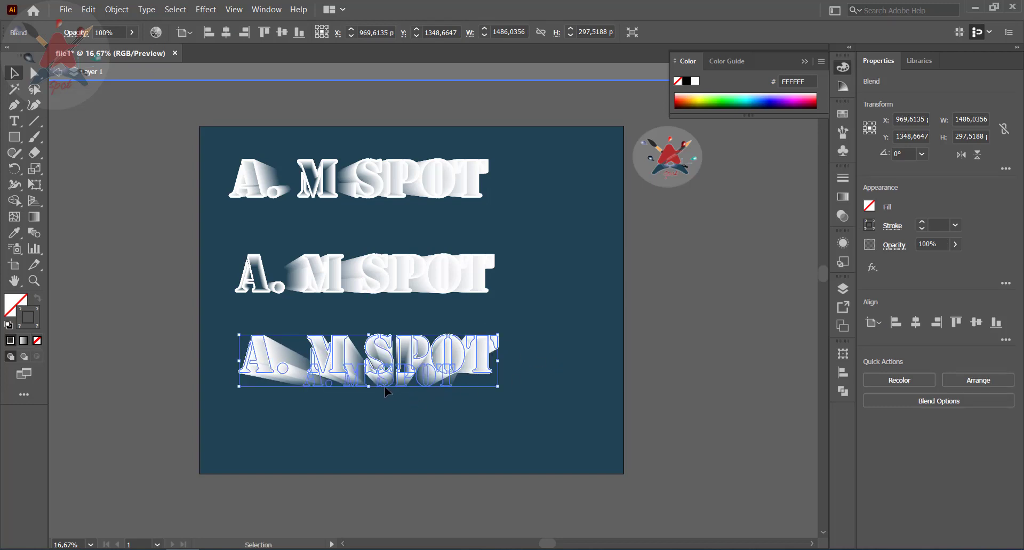
pyautogui.click(382, 413)
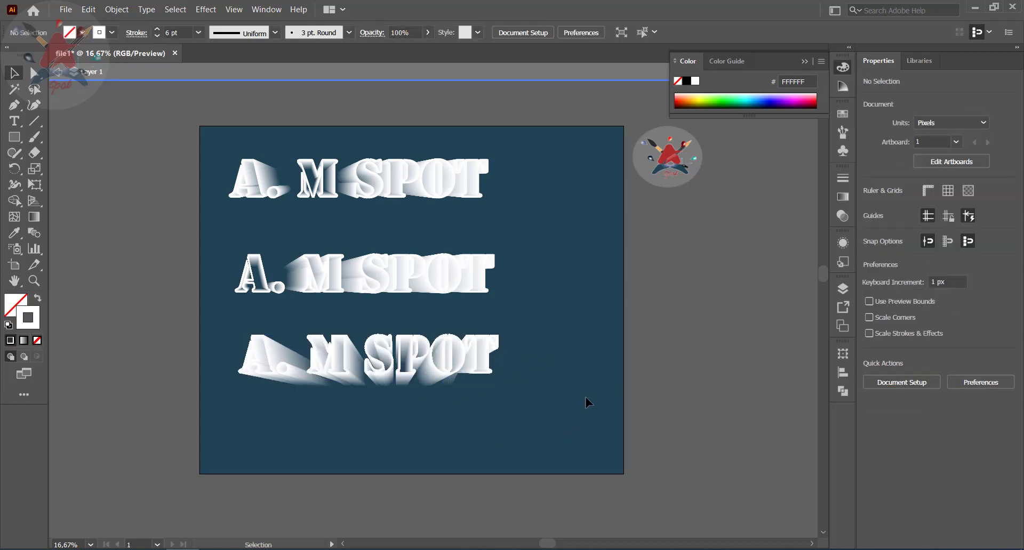